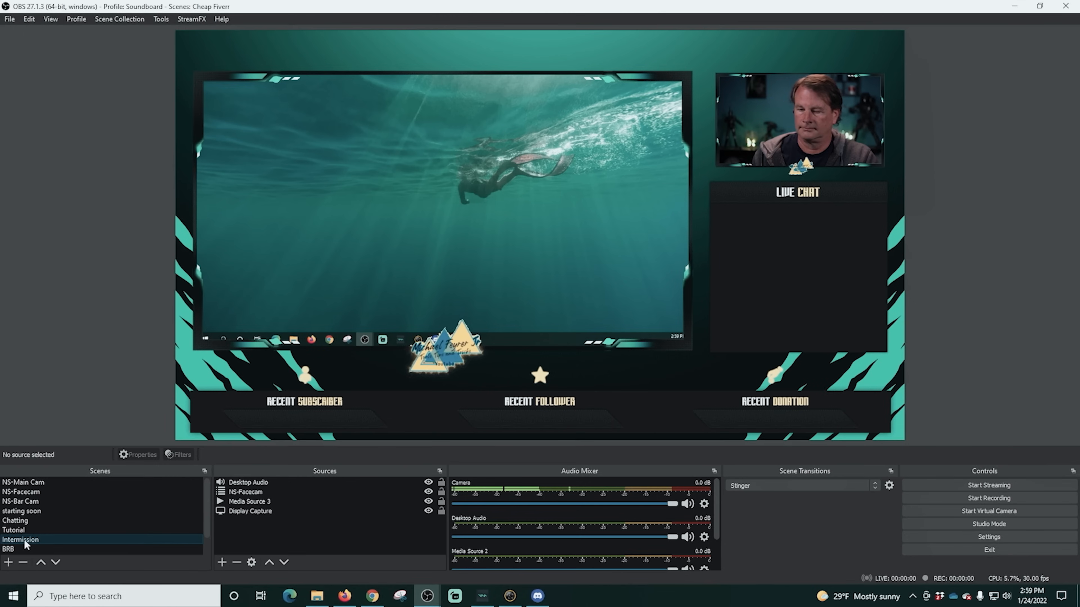
Step: Preview the BRB scene and the scenes listed below it
left_click(19, 550)
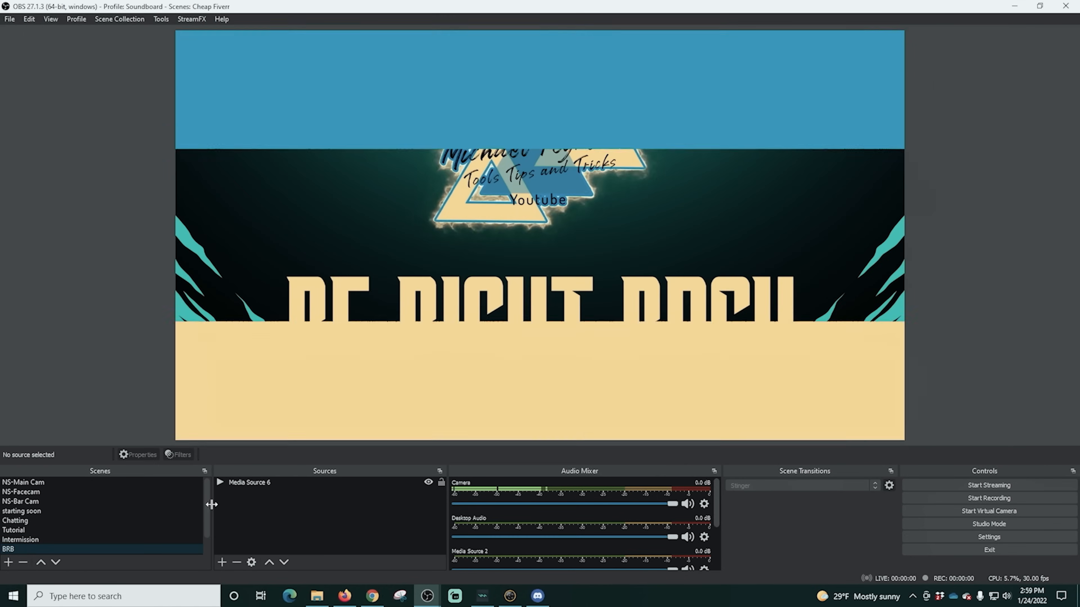
scroll(209, 514, "down", 1)
left_click(150, 543)
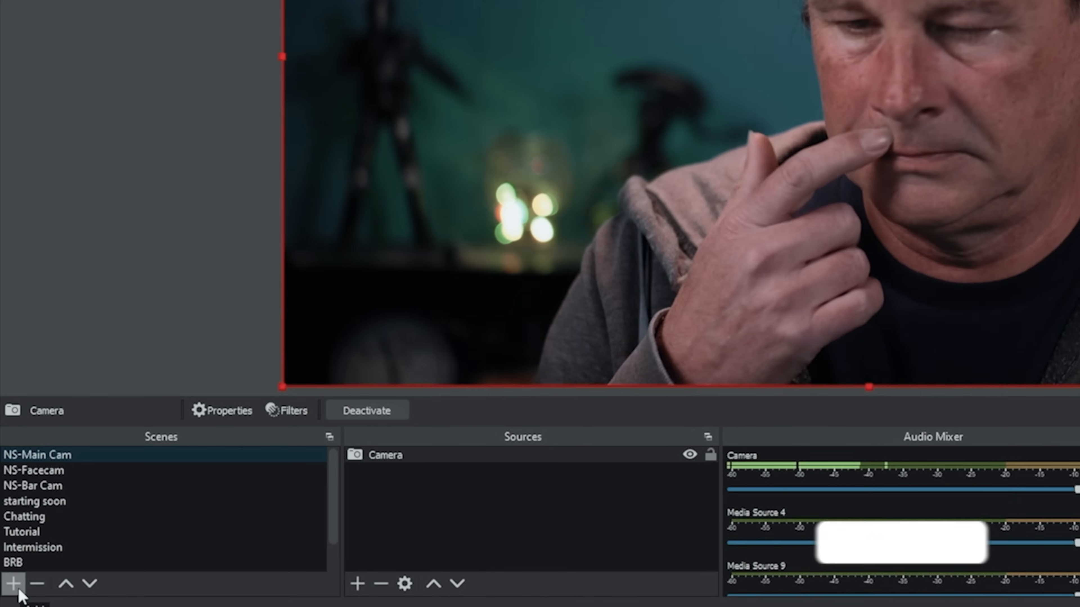
Step: Add a new scene named NS-Soundboard
left_click(18, 590)
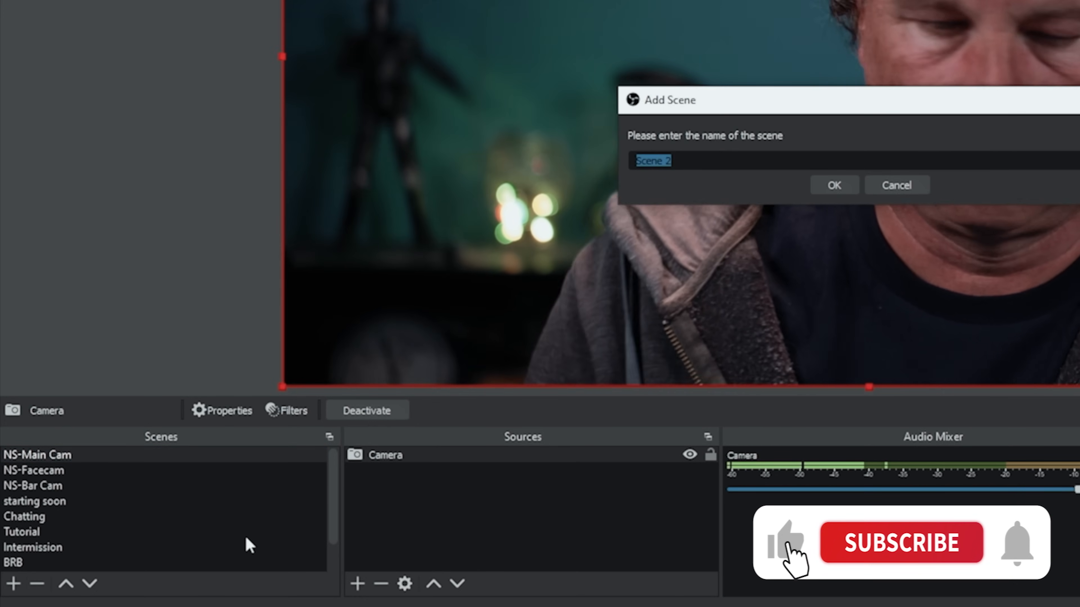
type("NS-")
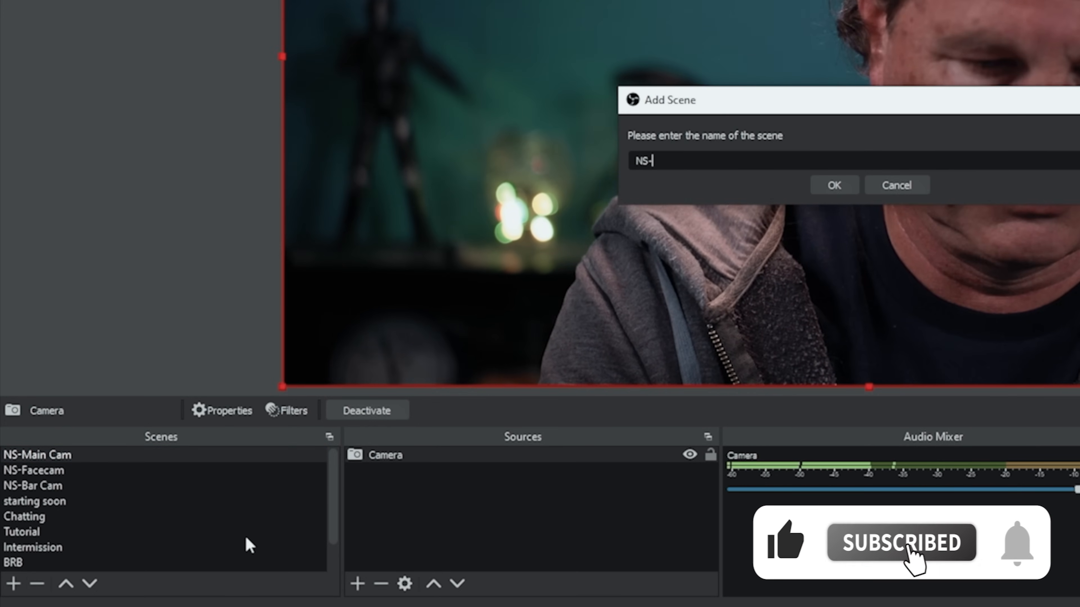
type("Soundb")
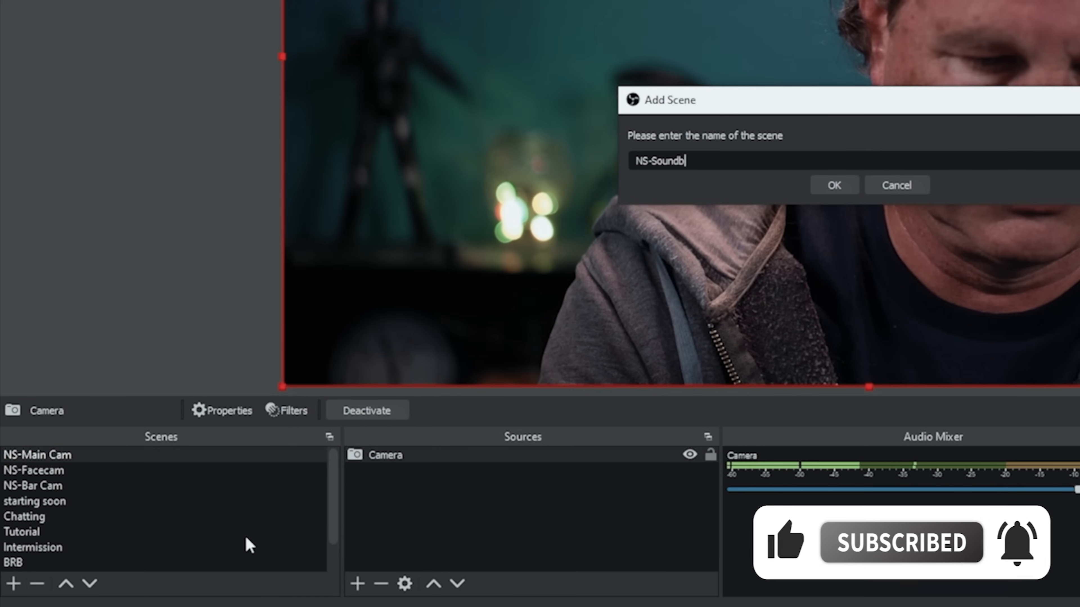
type("oard")
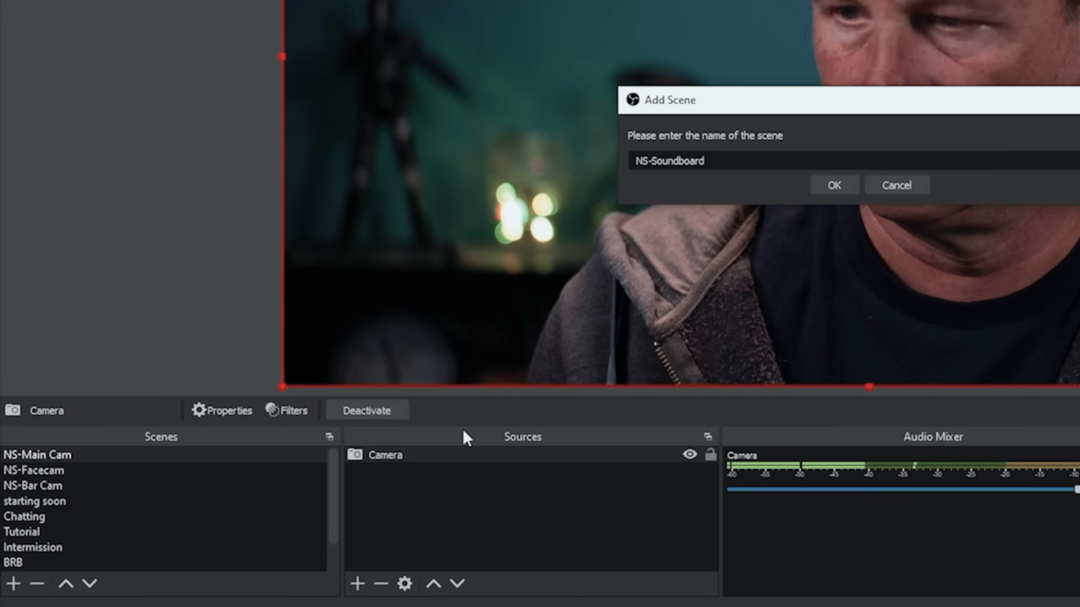
left_click(846, 184)
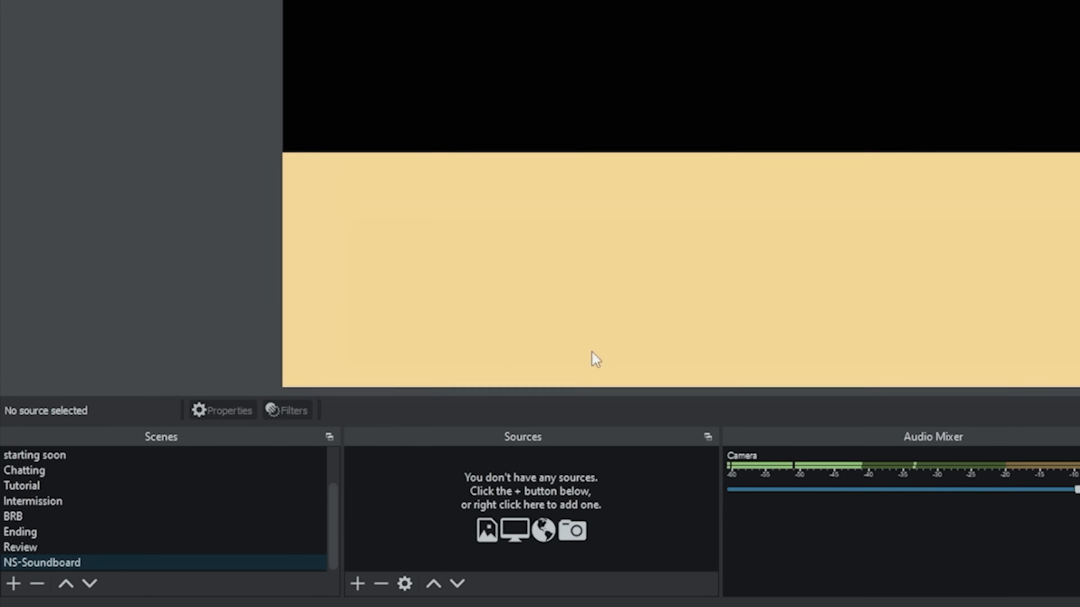
Step: Create a new media source named I'm Redy in the NS-Soundboard scene
left_click(357, 584)
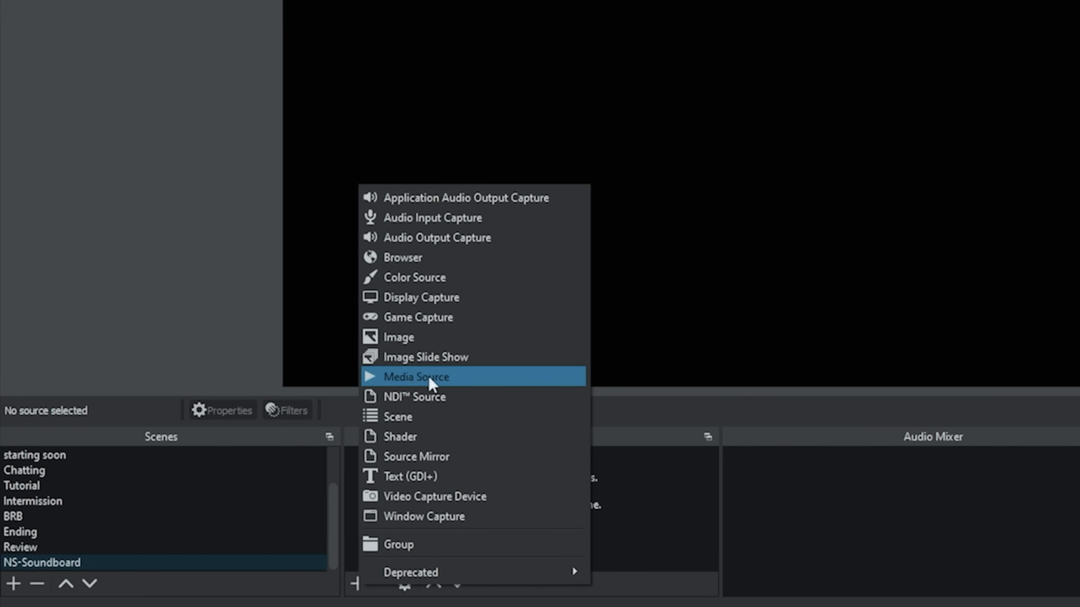
left_click(430, 378)
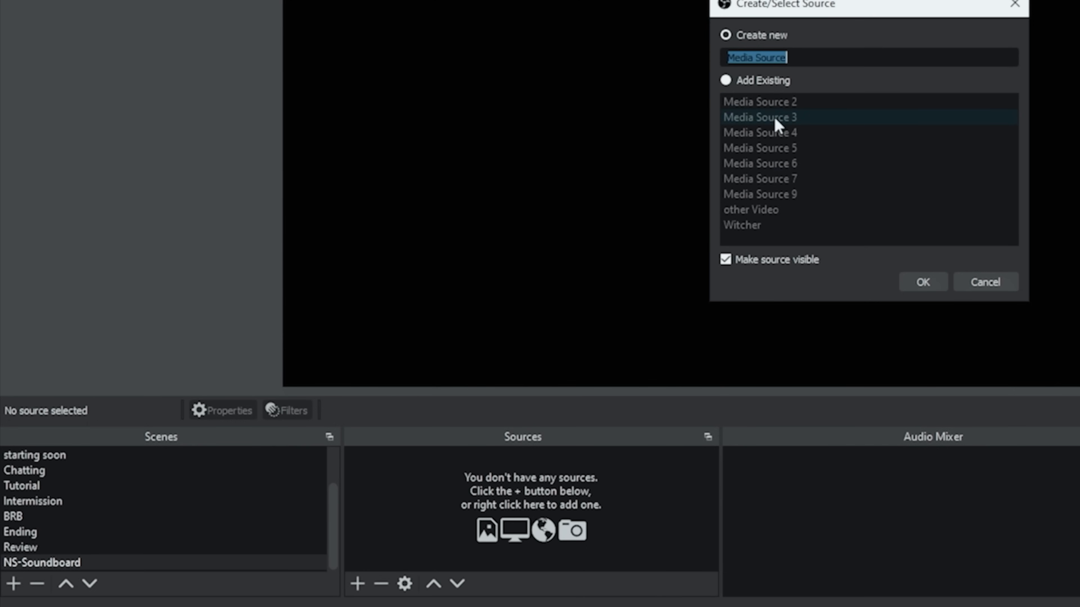
left_click(918, 284)
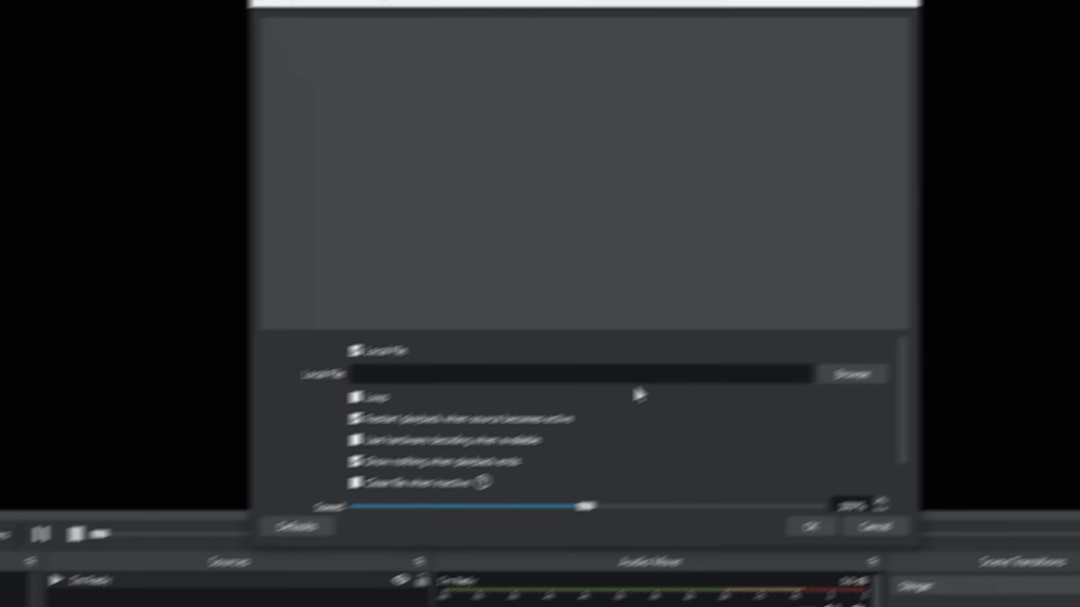
Step: Assign Im ready.mp3 from the Current Live Streaming Assets/Live Soundboard folder as the I'm Redy source's local file
left_click(788, 394)
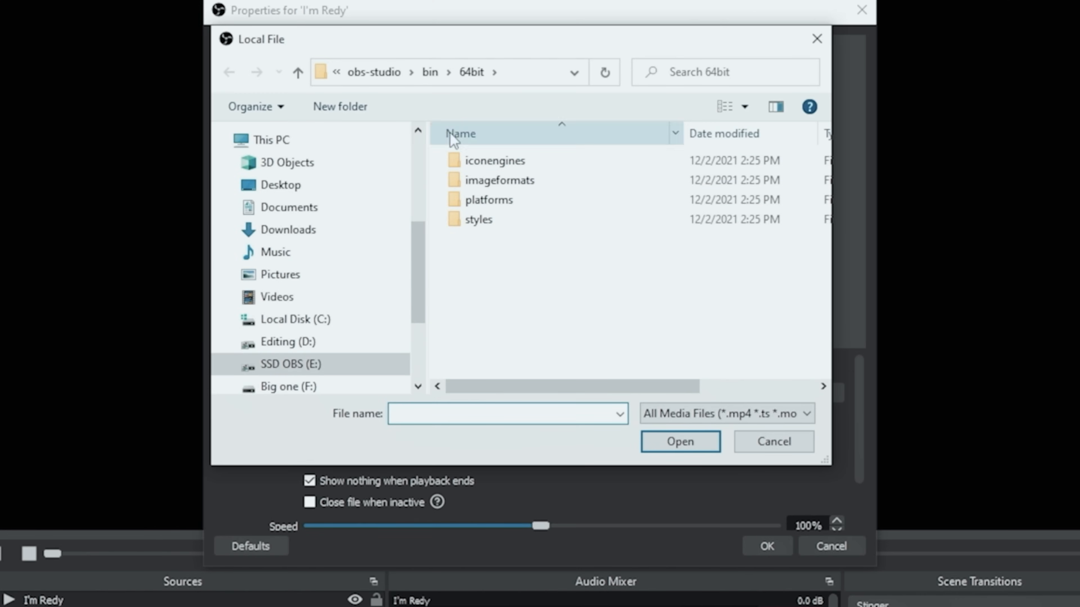
left_click(374, 72)
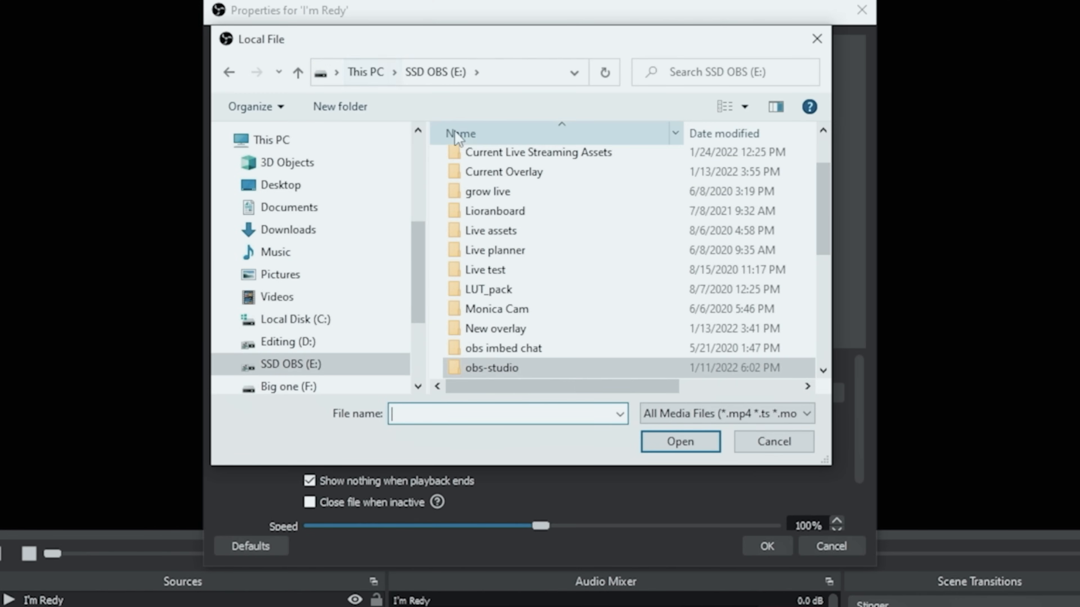
double_click(482, 153)
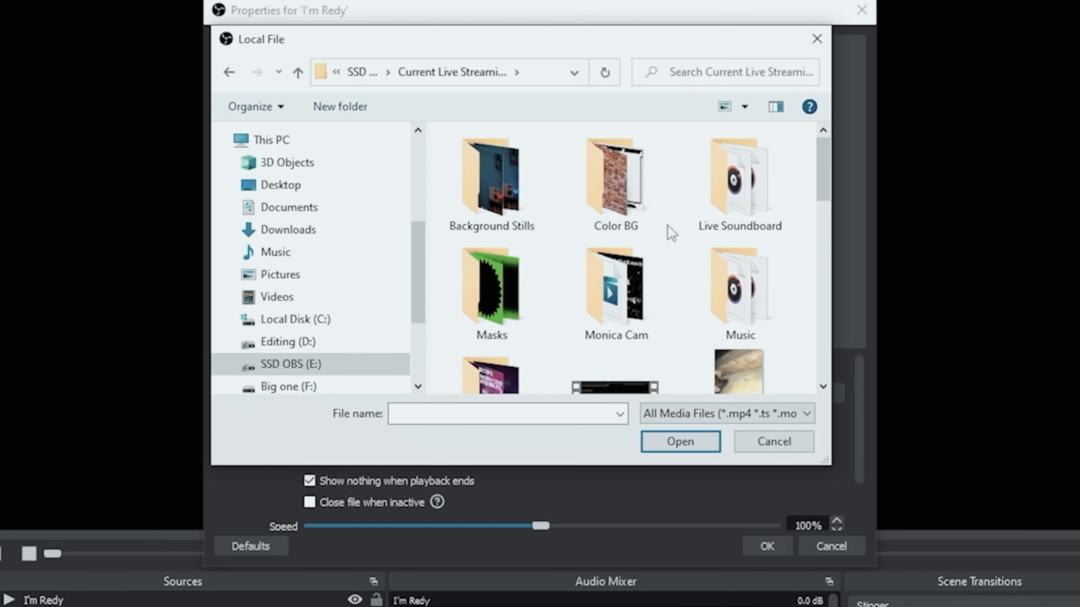
double_click(728, 211)
left_click(488, 201)
left_click(680, 442)
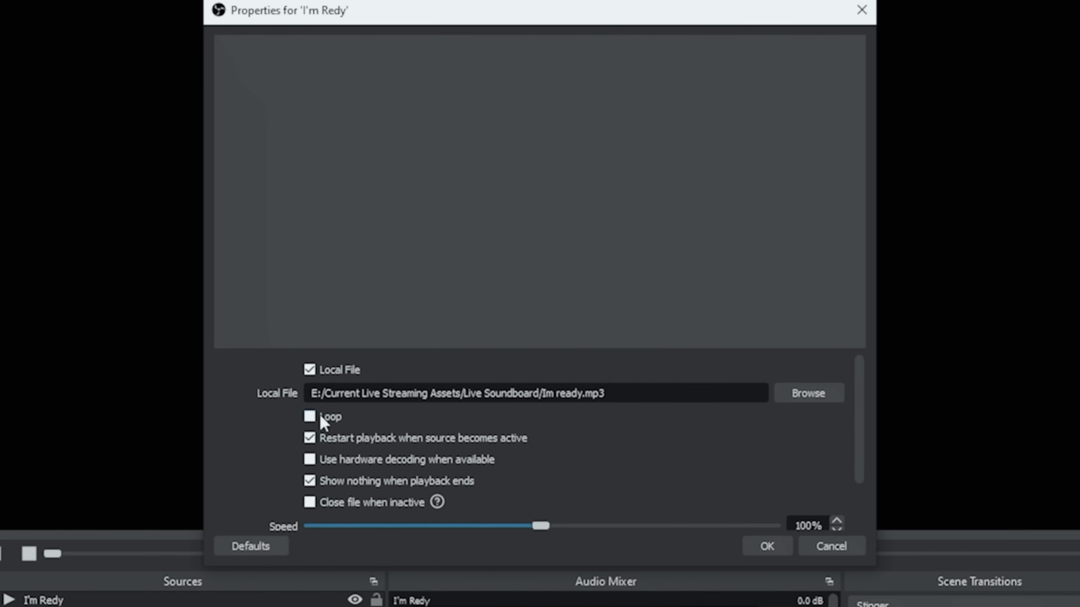
scroll(342, 479, "down", 2)
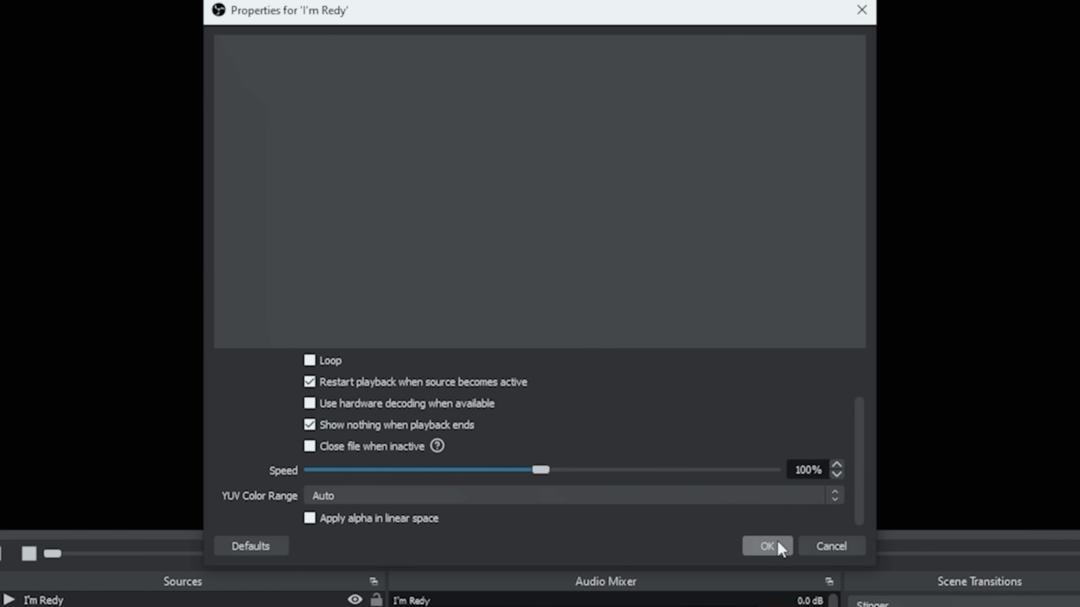
left_click(768, 547)
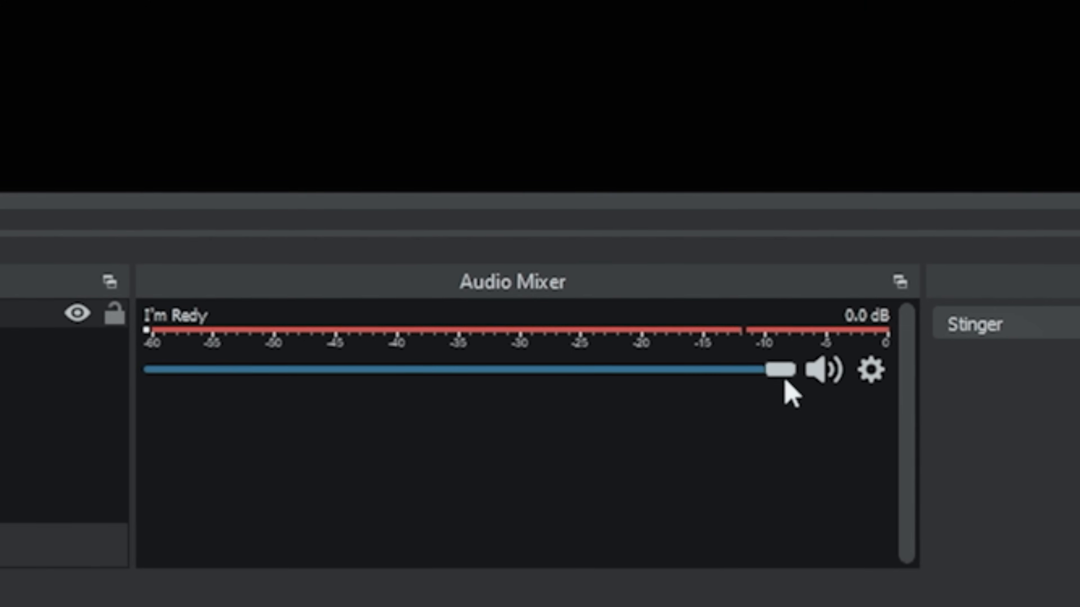
Step: Lower the I'm Redy source's volume to about -11.4 dB and test it by toggling its visibility, leaving it hidden
left_click_drag(778, 369, 551, 385)
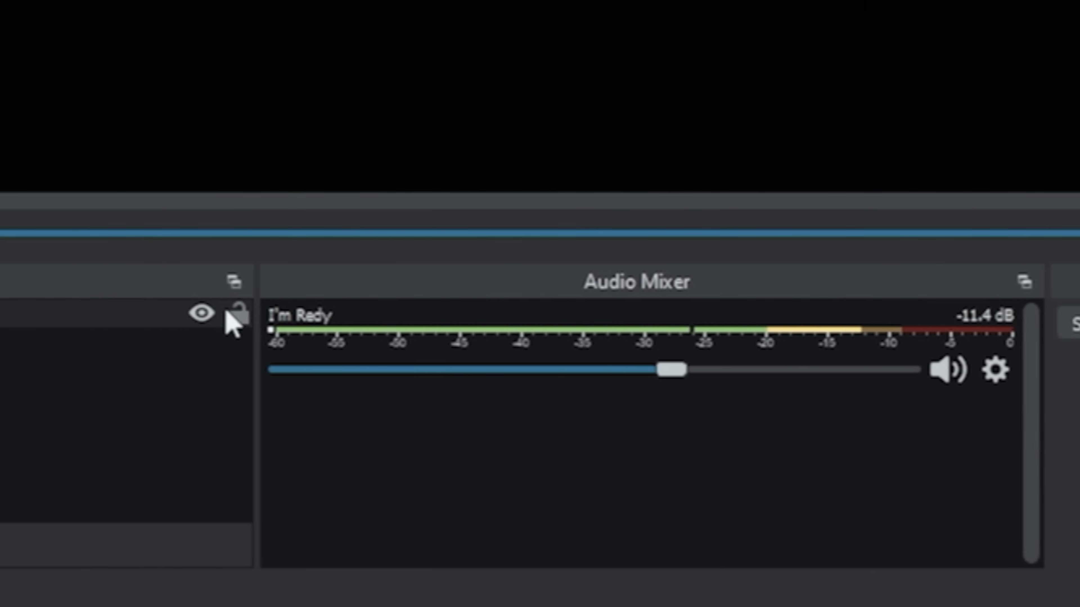
left_click(217, 317)
left_click(217, 317)
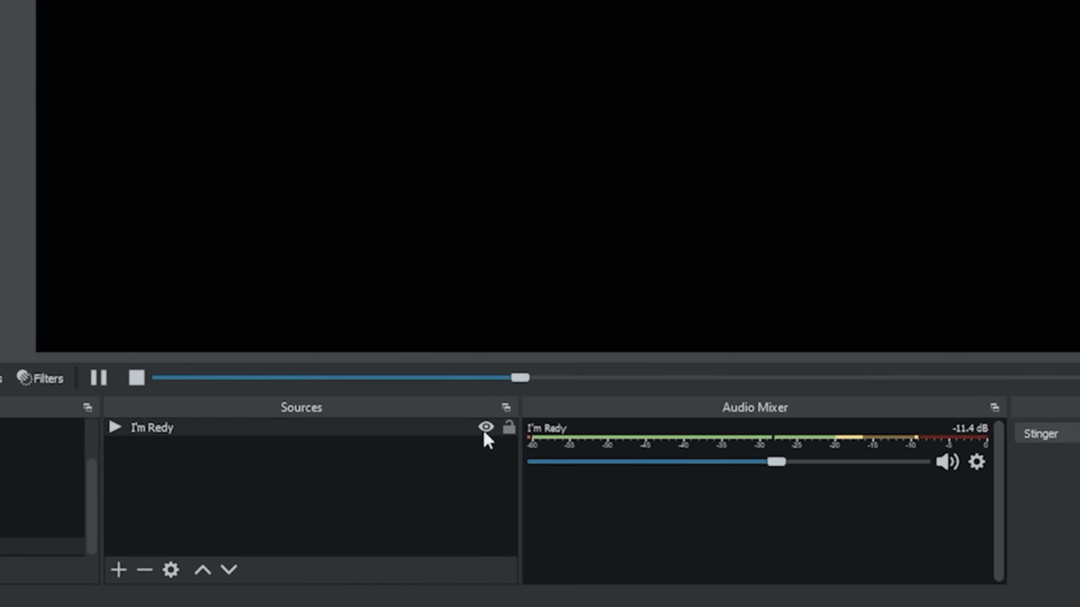
left_click(486, 427)
Step: Add a media source named Ohh Yeah that plays the macho-man-randy audio file, and hide it
left_click(117, 570)
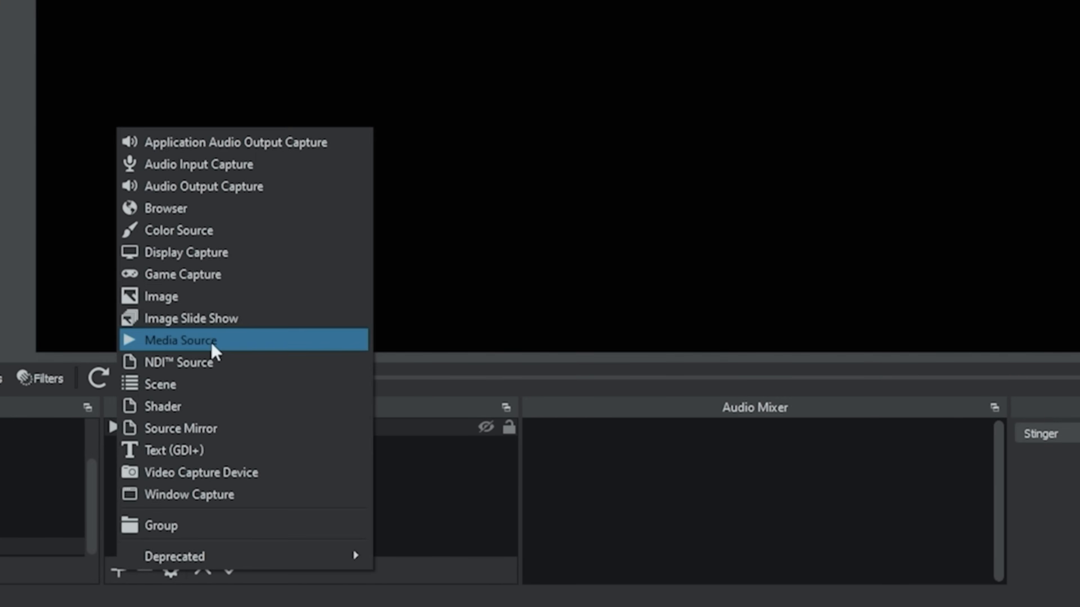
left_click(212, 351)
type("Ohh Yeah")
left_click(606, 355)
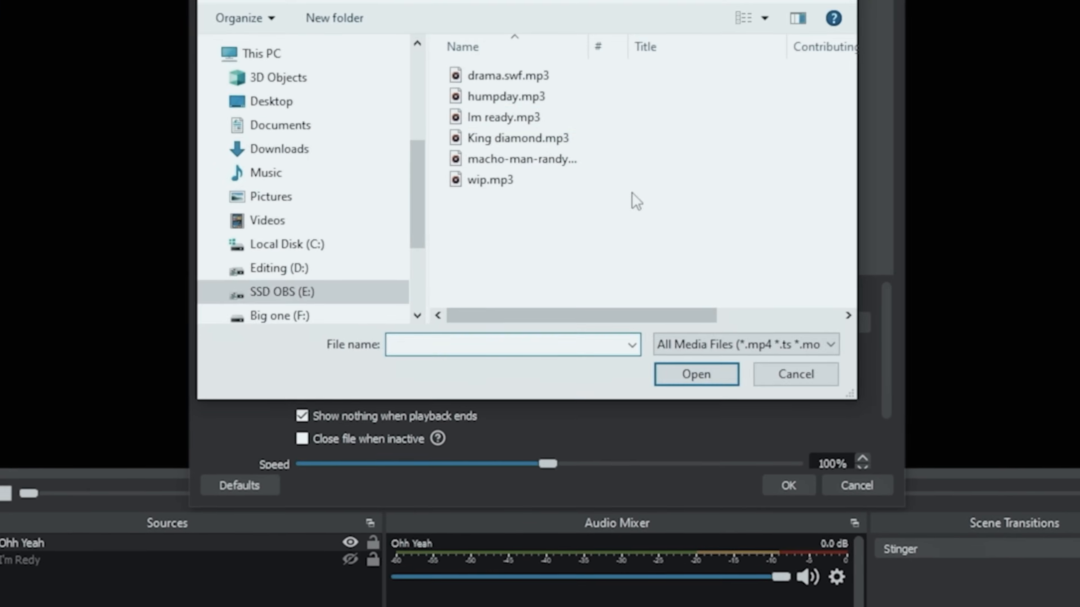
left_click(518, 188)
left_click(656, 357)
left_click(713, 435)
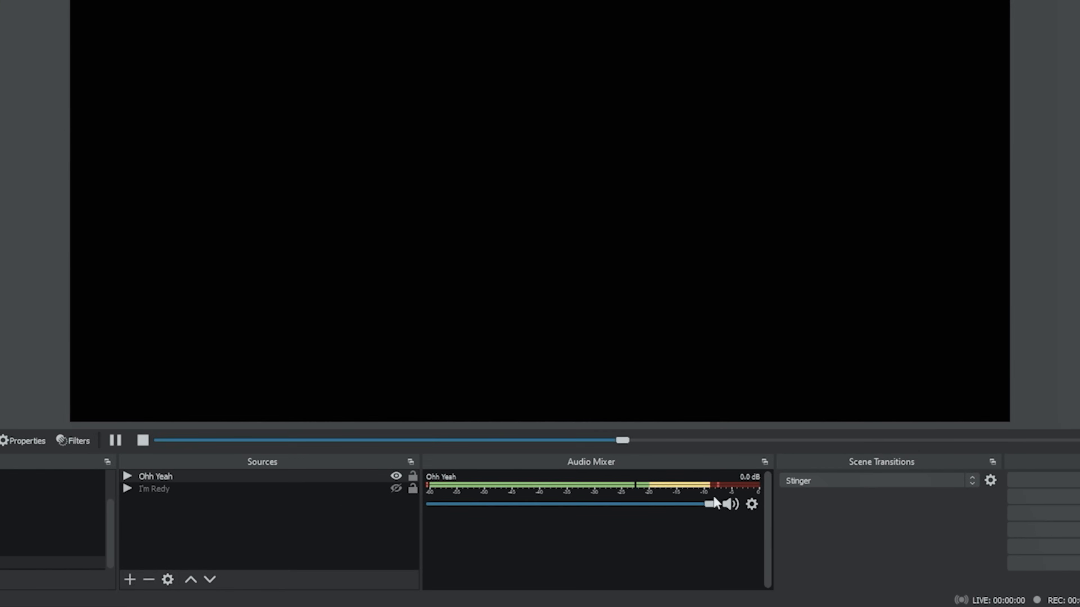
left_click(396, 477)
Step: Add a media source named Wip that plays wip.mp3 from the Live Soundboard folder
left_click(130, 580)
left_click(170, 411)
type("/w")
type("ip")
key("Return")
left_click(747, 314)
left_click(498, 211)
left_click(649, 353)
left_click(716, 434)
Step: Lower the Wip source's volume to about -5.7 dB and hide the source
left_click_drag(710, 501, 673, 501)
left_click(396, 476)
Step: Add a media source named Hump Day that plays humpday.mp3, and hide it
left_click(130, 579)
left_click(179, 409)
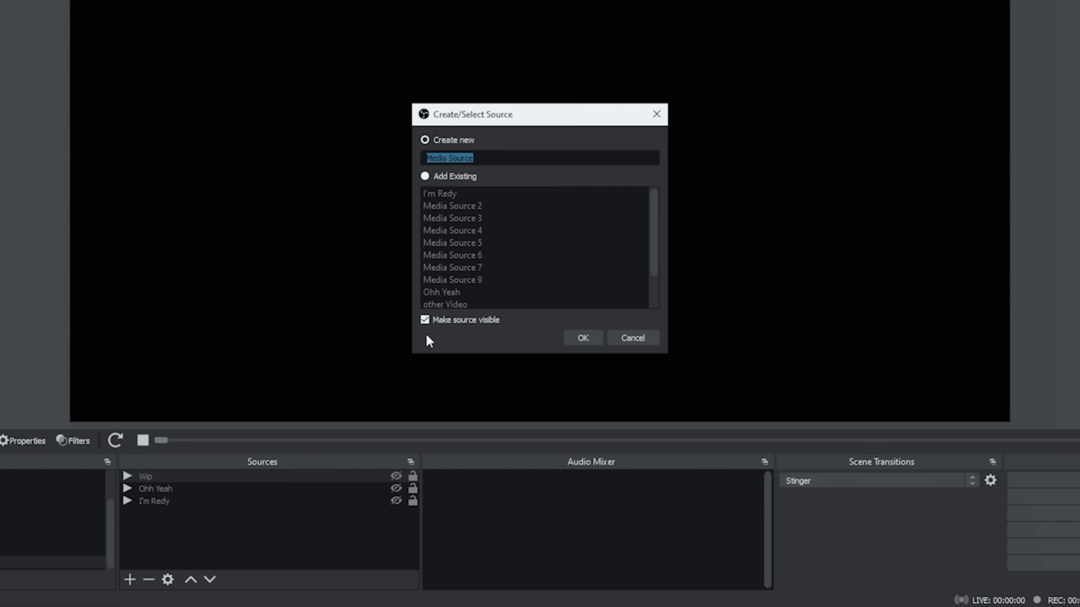
left_click(583, 338)
left_click(742, 317)
left_click(490, 153)
left_click(644, 358)
left_click(717, 434)
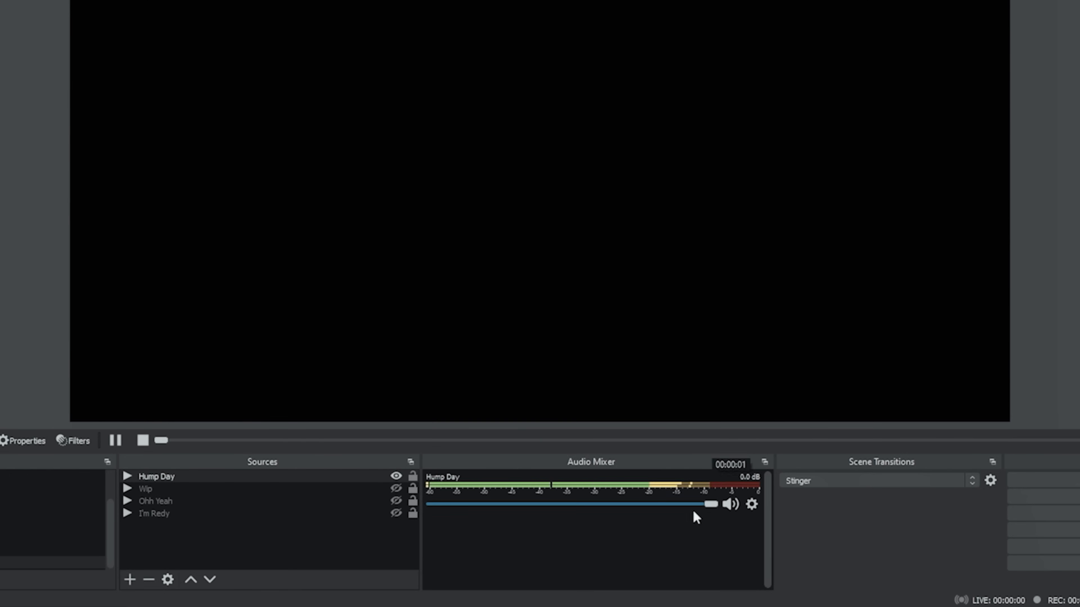
left_click(396, 477)
Step: Add a media source named Drama that plays drama.swf.mp3 from the Live Soundboard folder
left_click(129, 580)
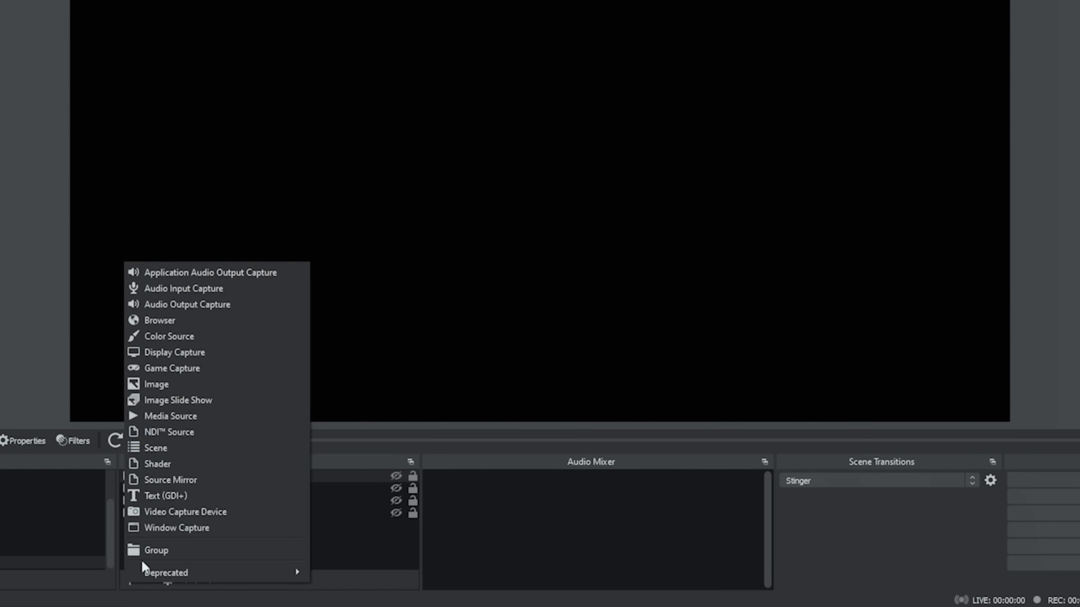
left_click(164, 417)
type("Drama")
left_click(575, 340)
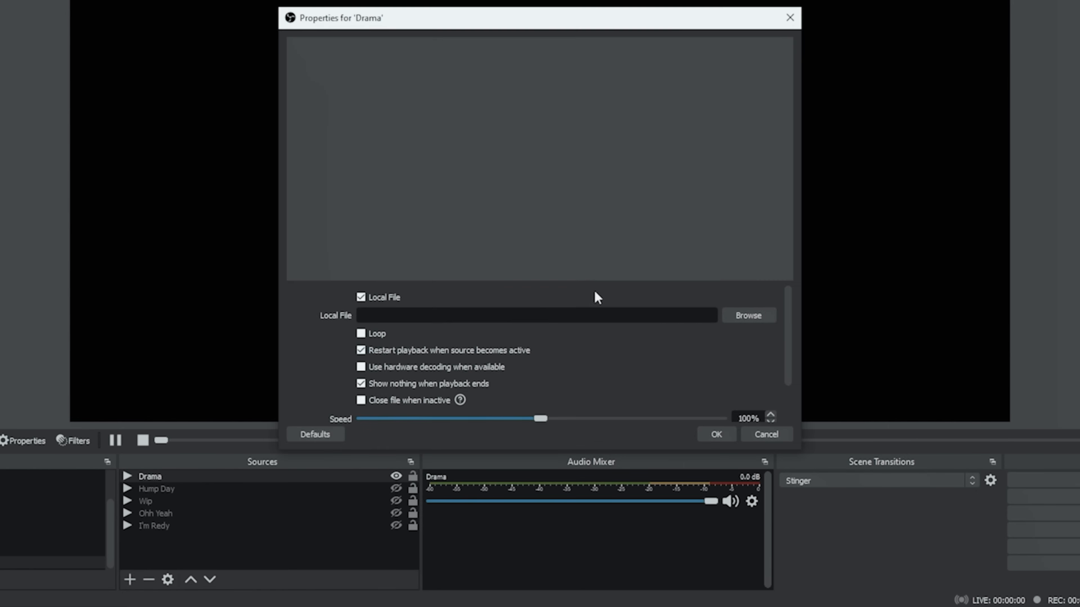
left_click(747, 315)
left_click(604, 135)
left_click(649, 353)
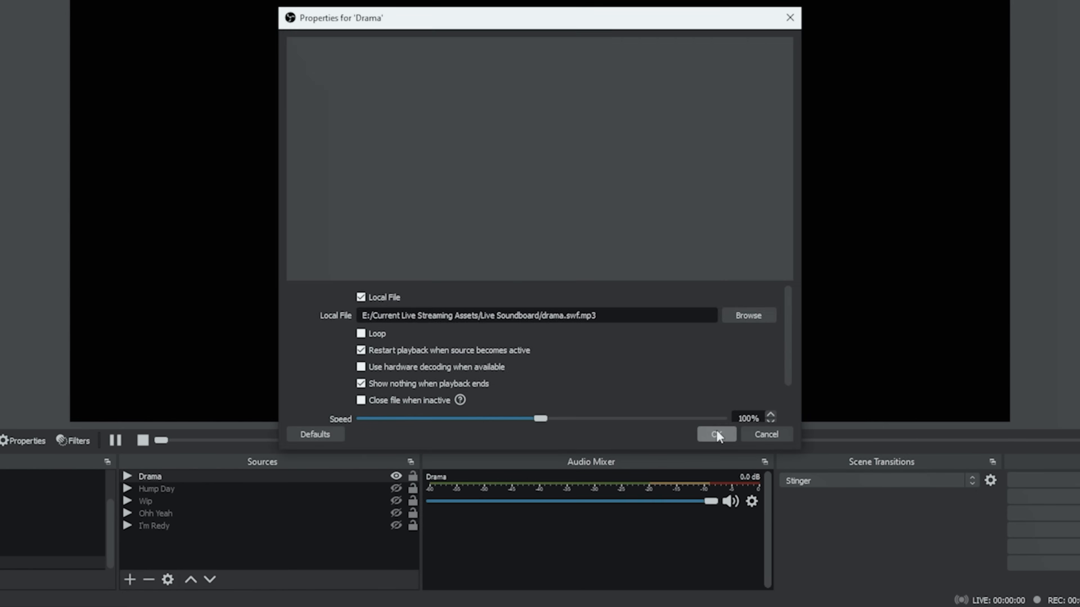
left_click(716, 433)
Step: Lower the Drama source's volume to about -5.9 dB and test it by toggling its visibility, leaving it hidden
left_click_drag(711, 501, 645, 512)
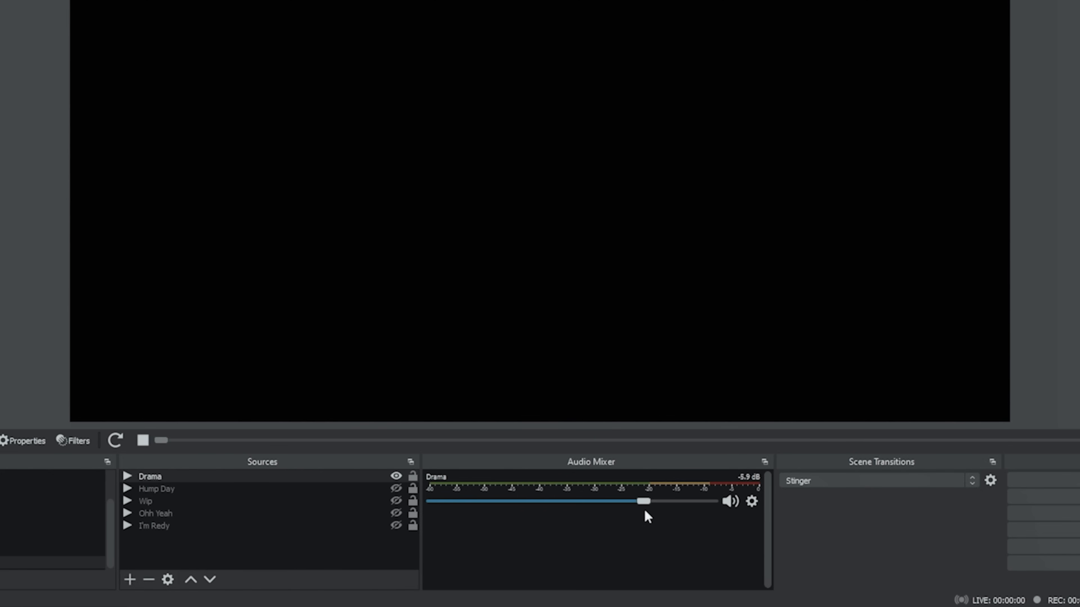
left_click(395, 476)
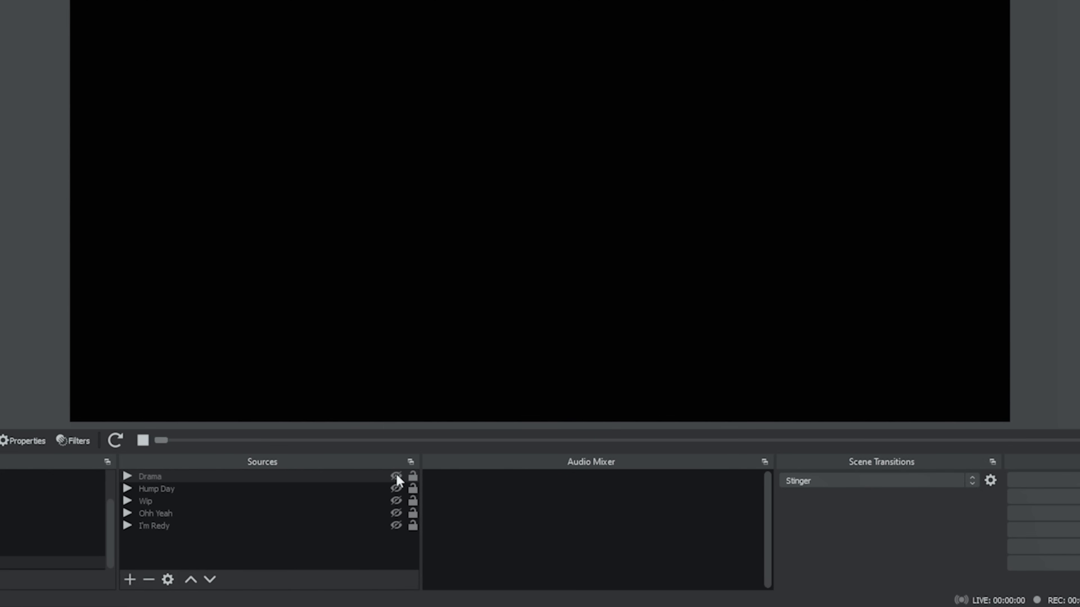
left_click(396, 477)
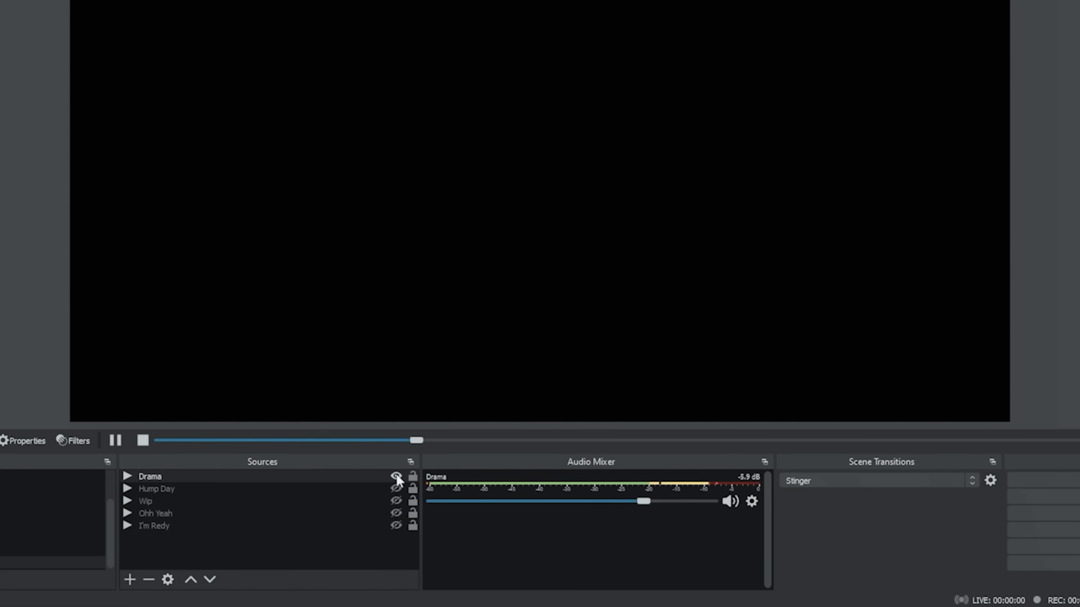
left_click(395, 477)
Step: Test the Hump Day, Wip, Ohh Yeah and I'm Redy sounds by showing and hiding each source in turn
left_click(396, 489)
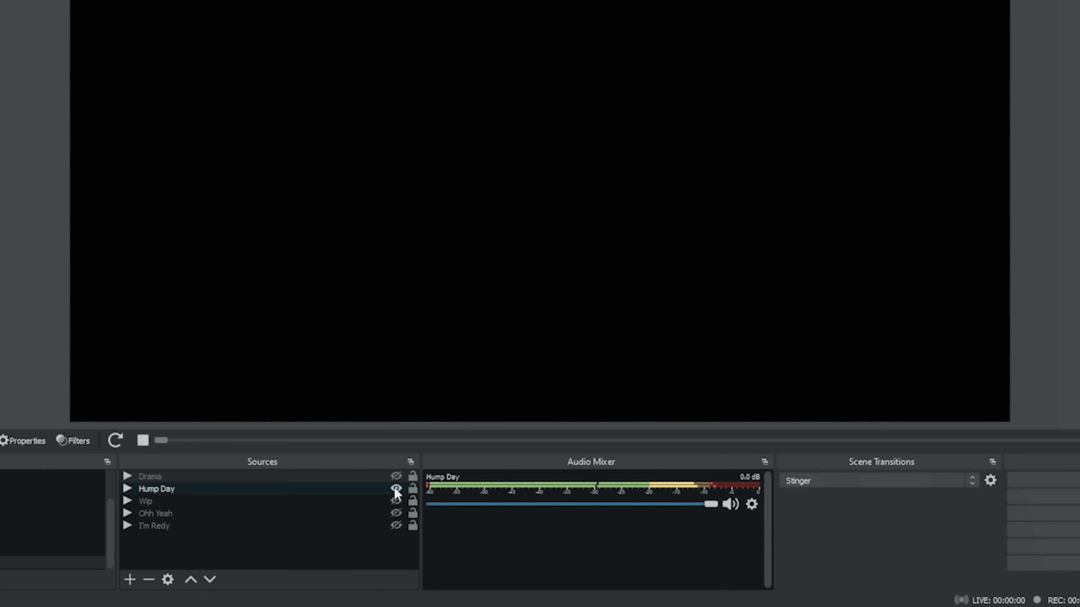
left_click(394, 487)
left_click(394, 504)
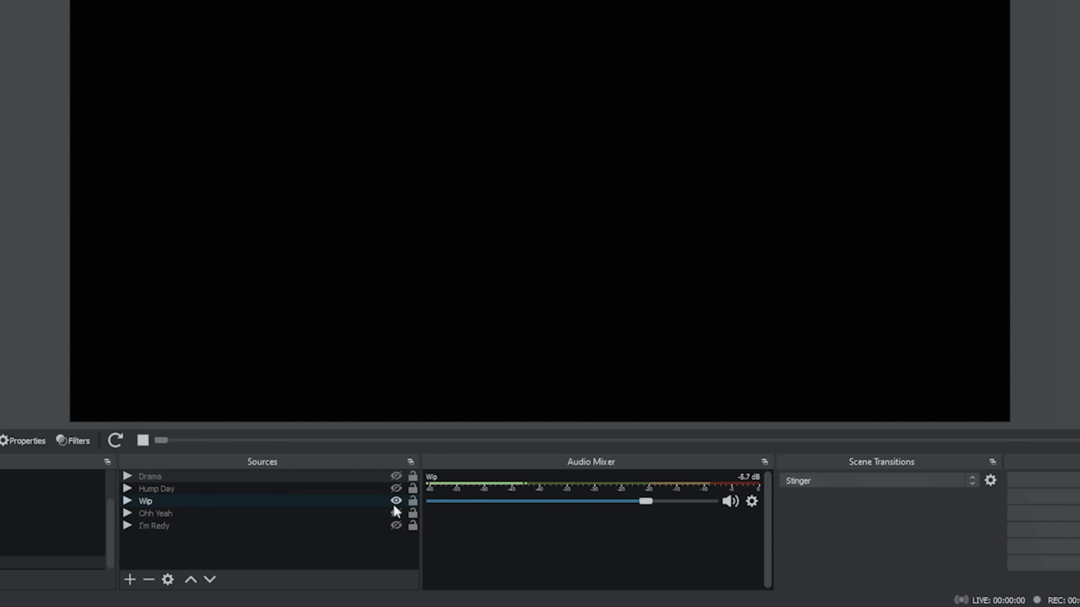
left_click(394, 504)
left_click(395, 514)
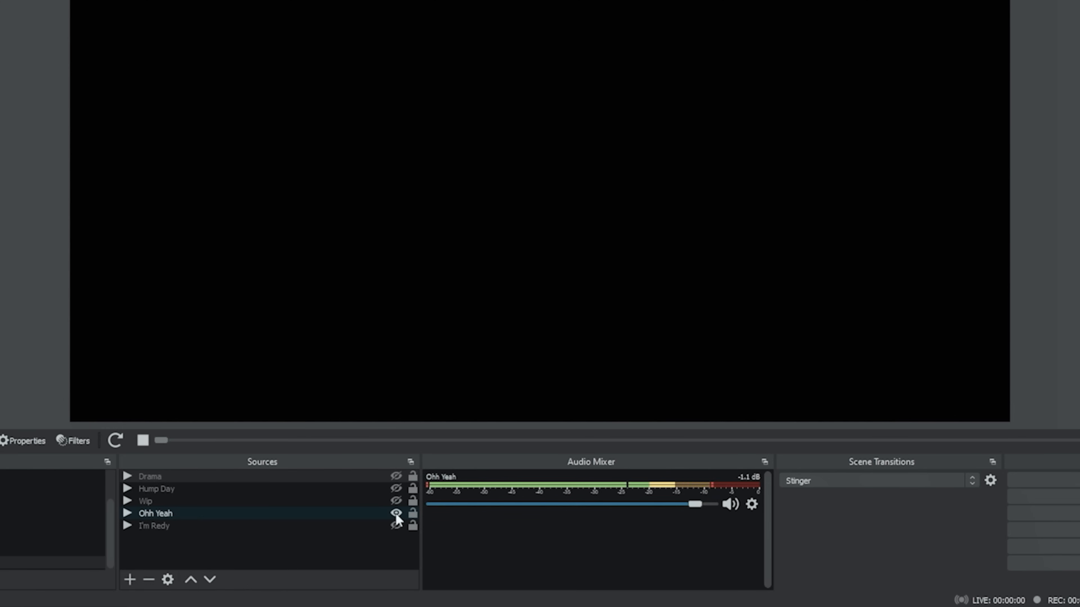
left_click(396, 513)
left_click(395, 526)
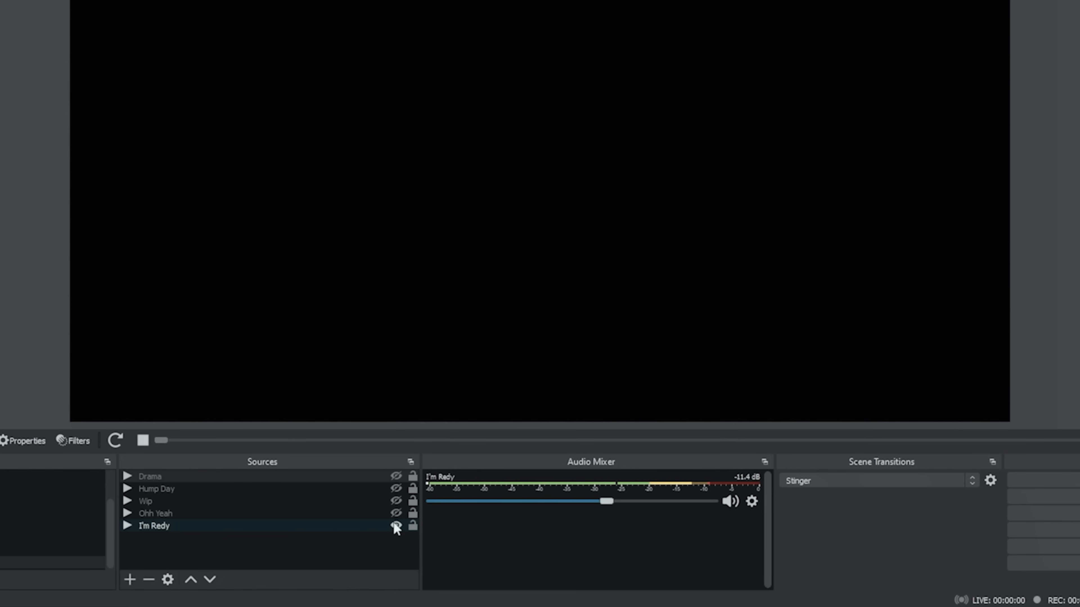
left_click(396, 526)
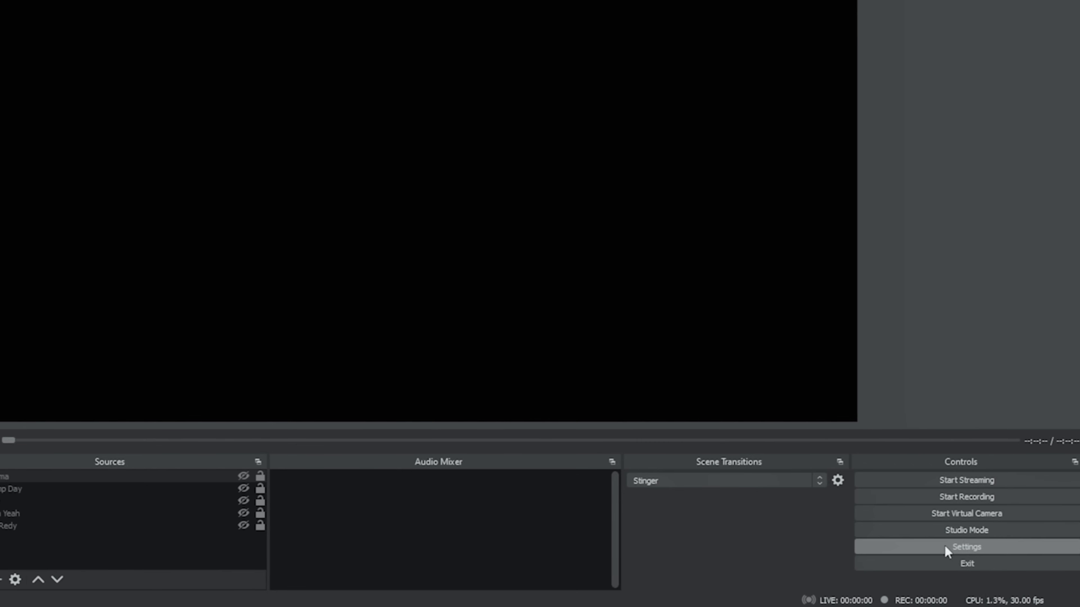
Step: In the hotkey settings, assign Num 1 to both Show and Hide for the I'm Redy source under NS-Soundboard
left_click(964, 547)
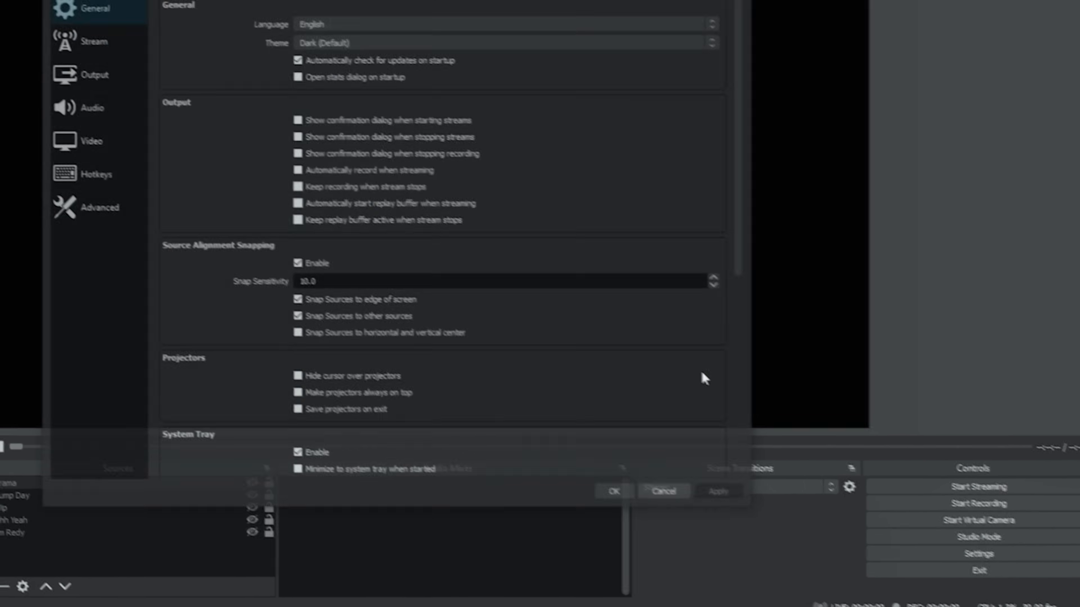
left_click(185, 240)
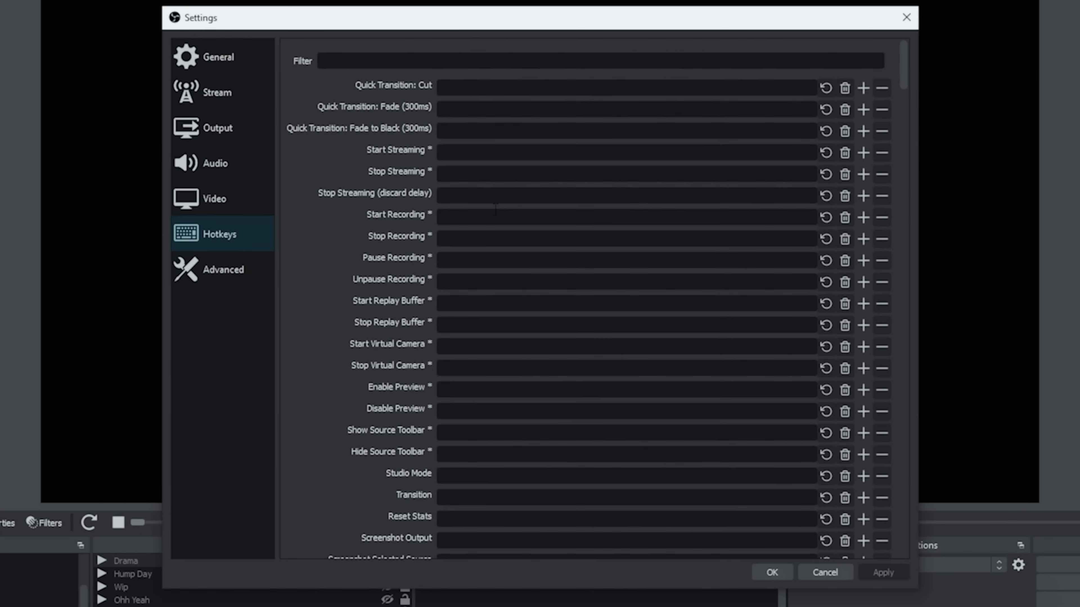
left_click_drag(907, 83, 912, 205)
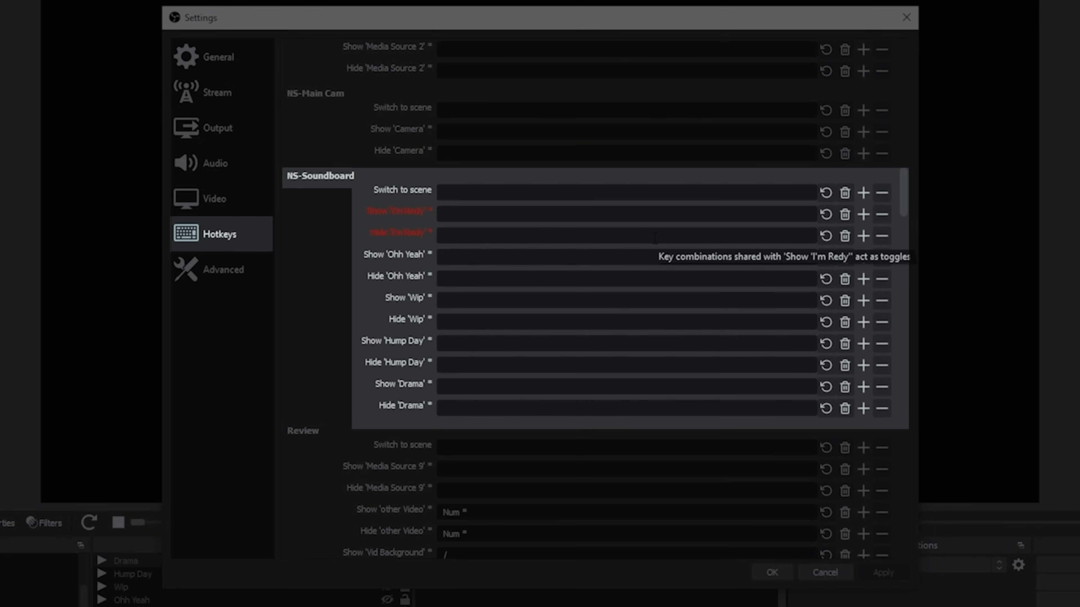
key("KP_1")
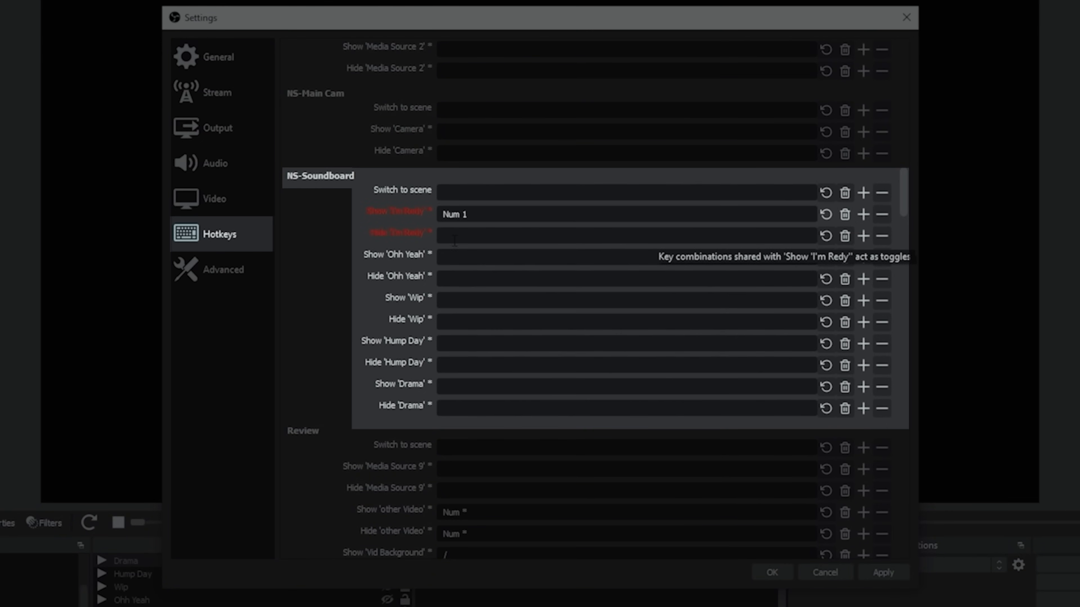
key("KP_1")
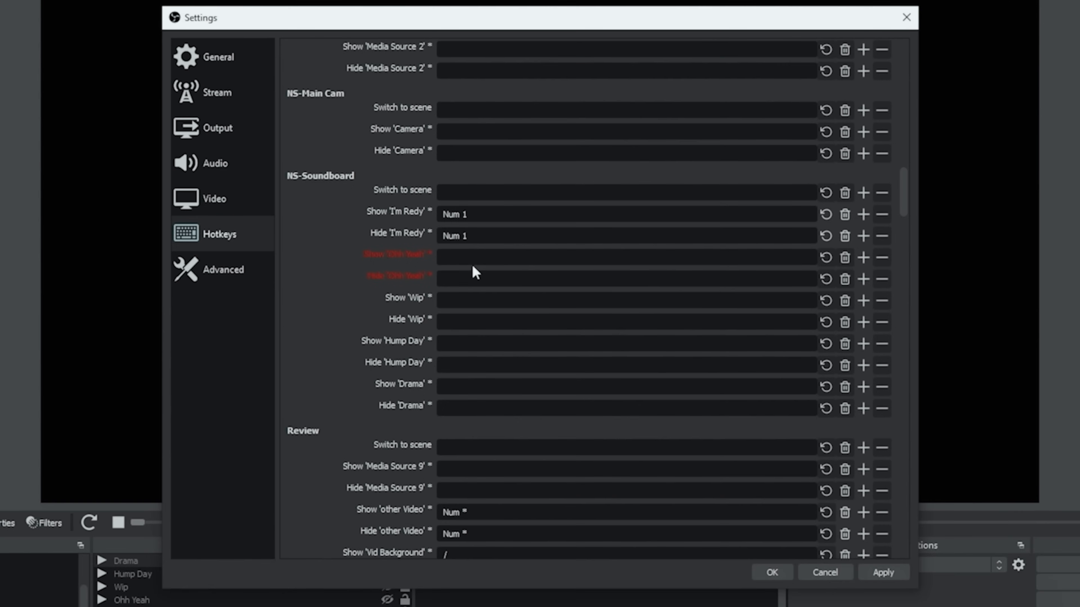
Step: Assign Num 2 to showing and hiding Ohh Yeah, and Num 3 to showing and hiding Wip
key("KP_2")
left_click(471, 301)
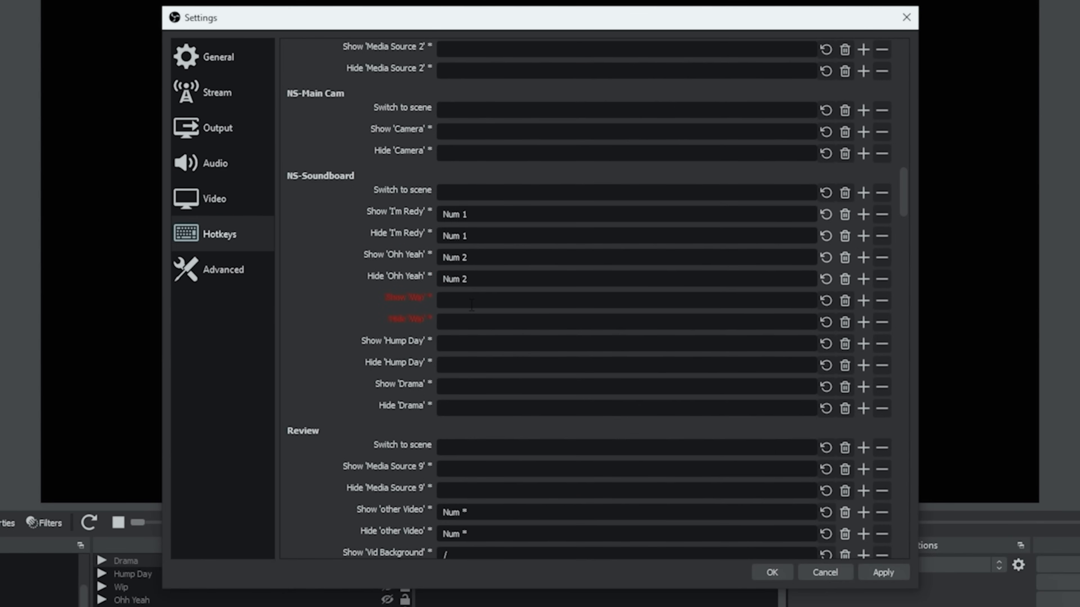
key("KP_3")
left_click(461, 323)
key("KP_3")
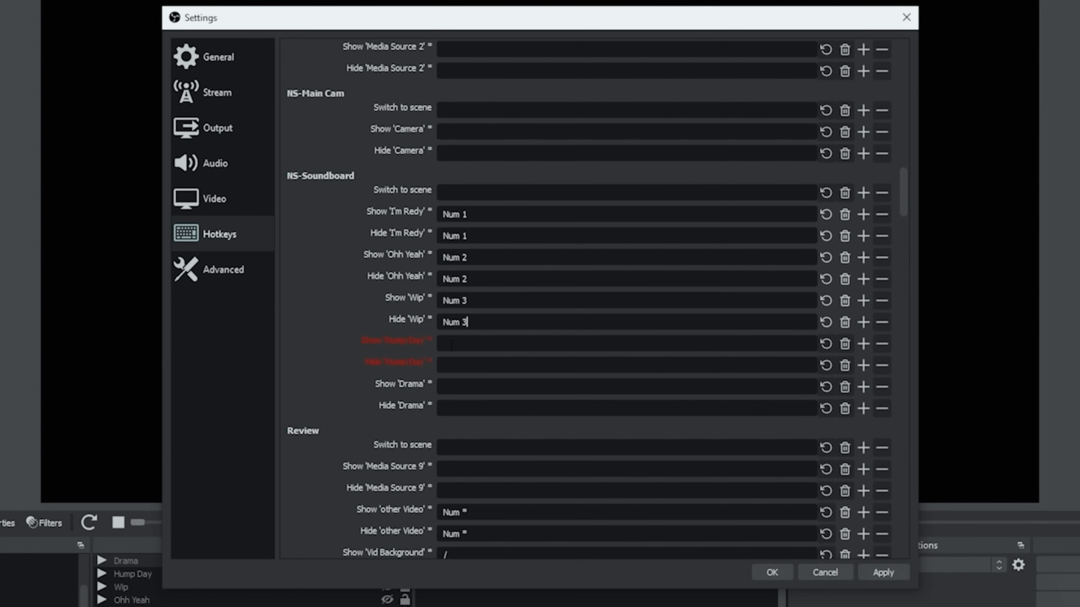
Step: Assign Num 4 to showing and hiding Hump Day and Num 5 to showing and hiding Drama, and save the settings
key("KP_4")
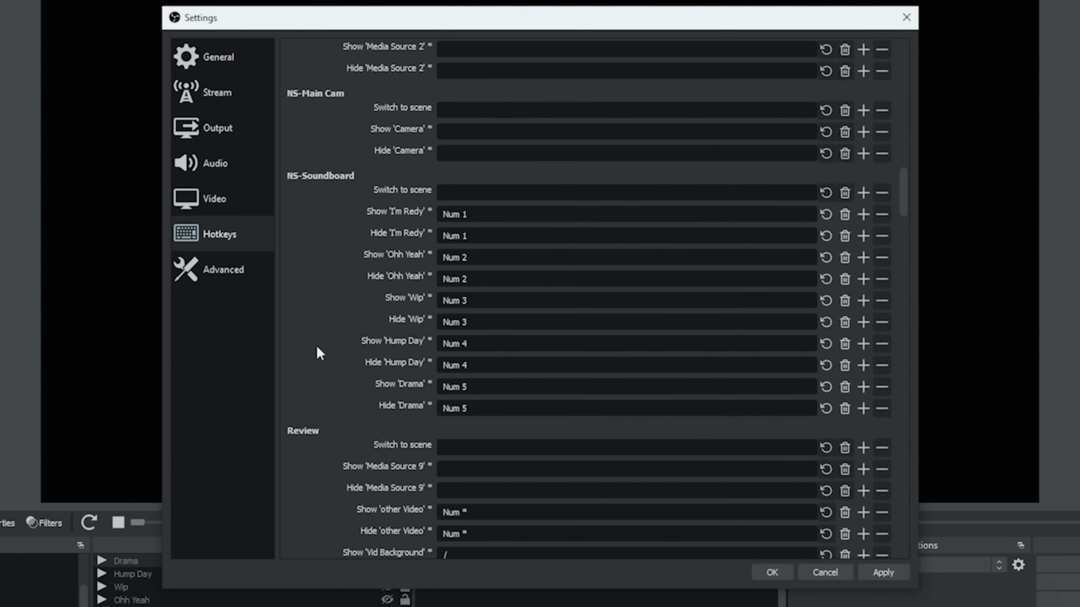
left_click(884, 572)
left_click(772, 573)
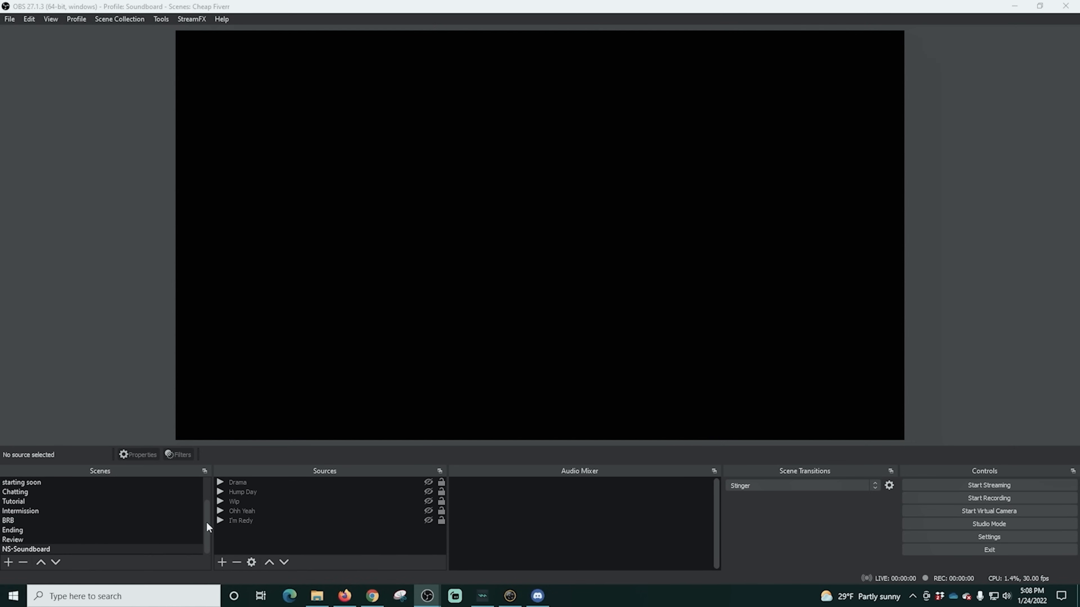
Step: Add the existing NS-Soundboard scene as a visible source in the Chatting scene
left_click_drag(207, 529, 201, 478)
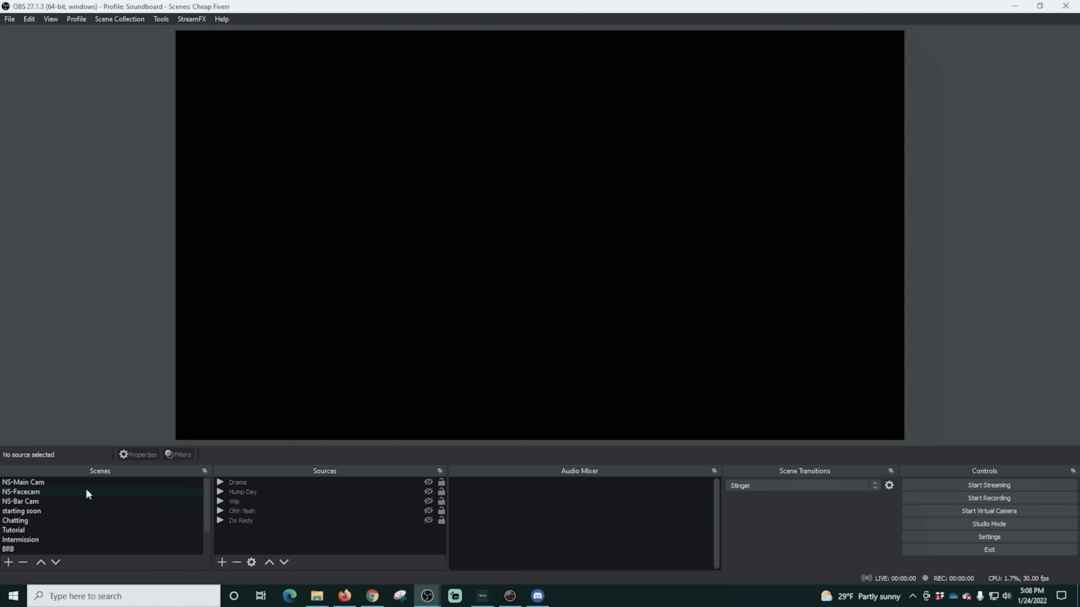
left_click(26, 512)
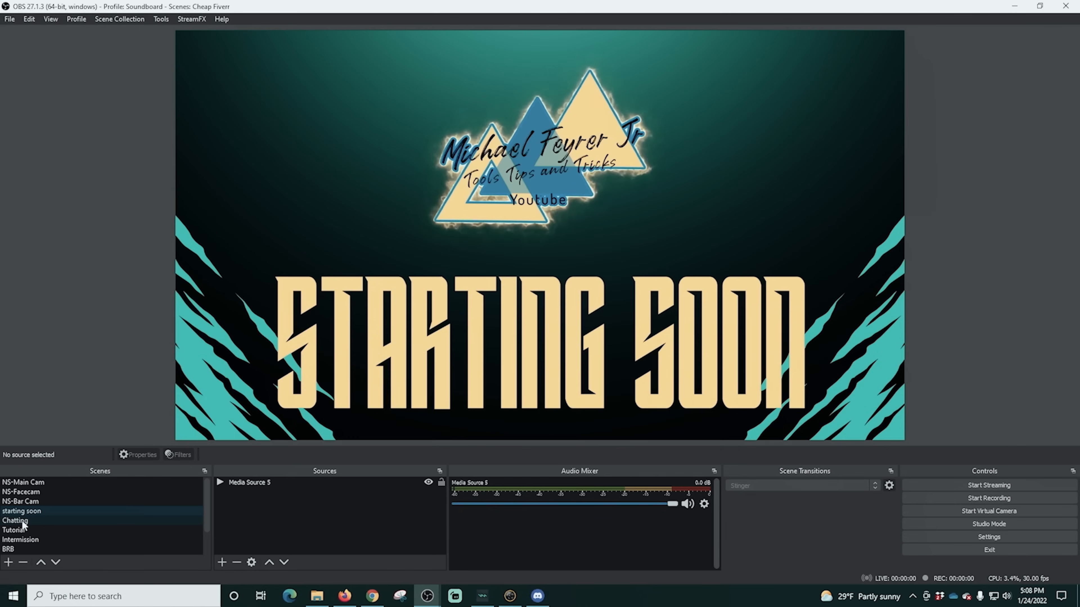
left_click(22, 521)
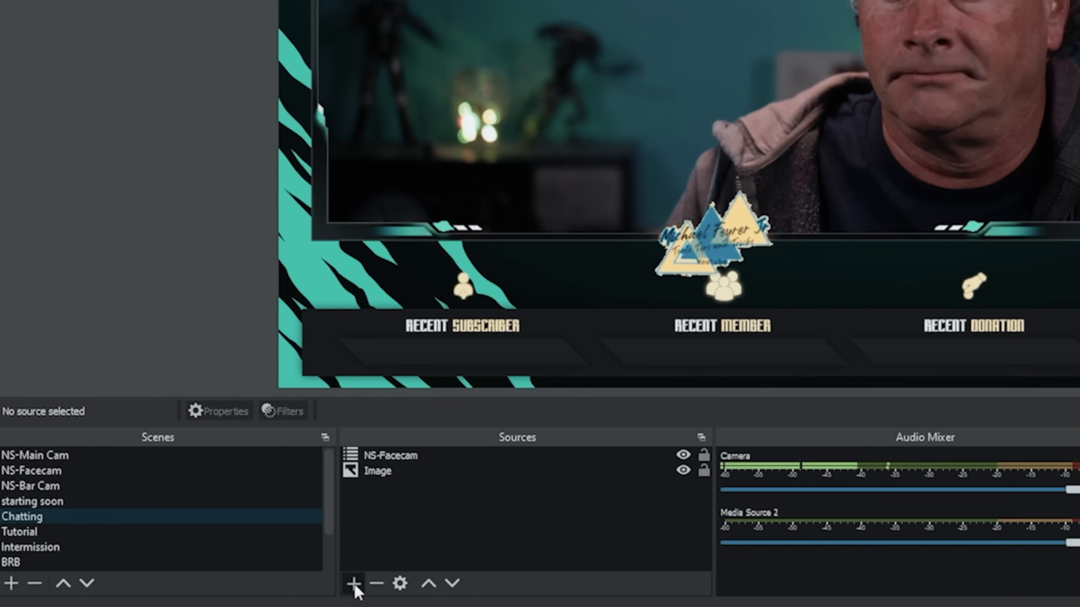
left_click(222, 562)
left_click(422, 425)
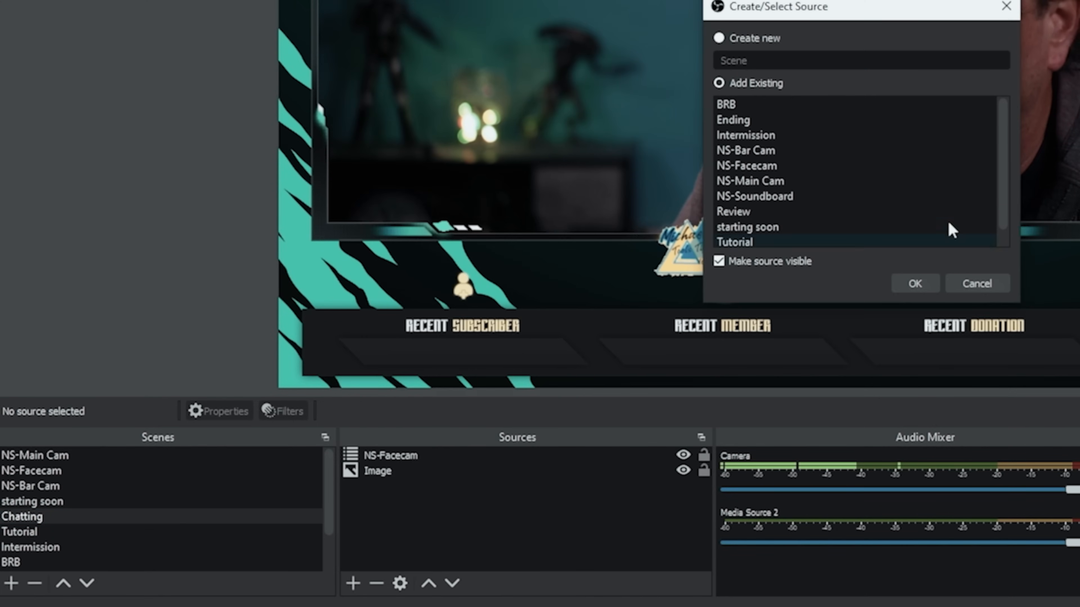
left_click(798, 199)
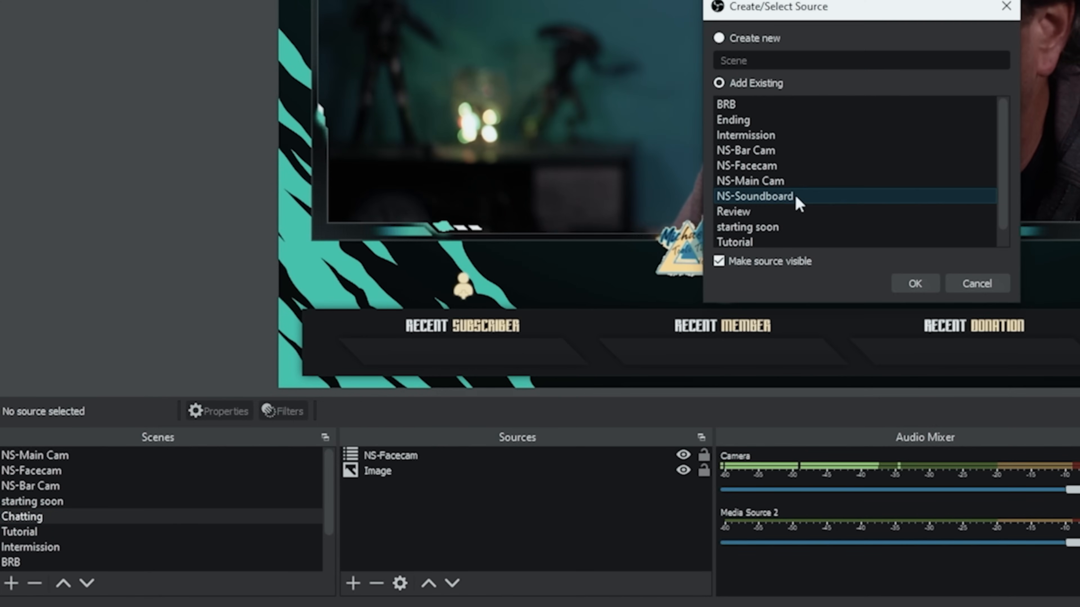
left_click(915, 285)
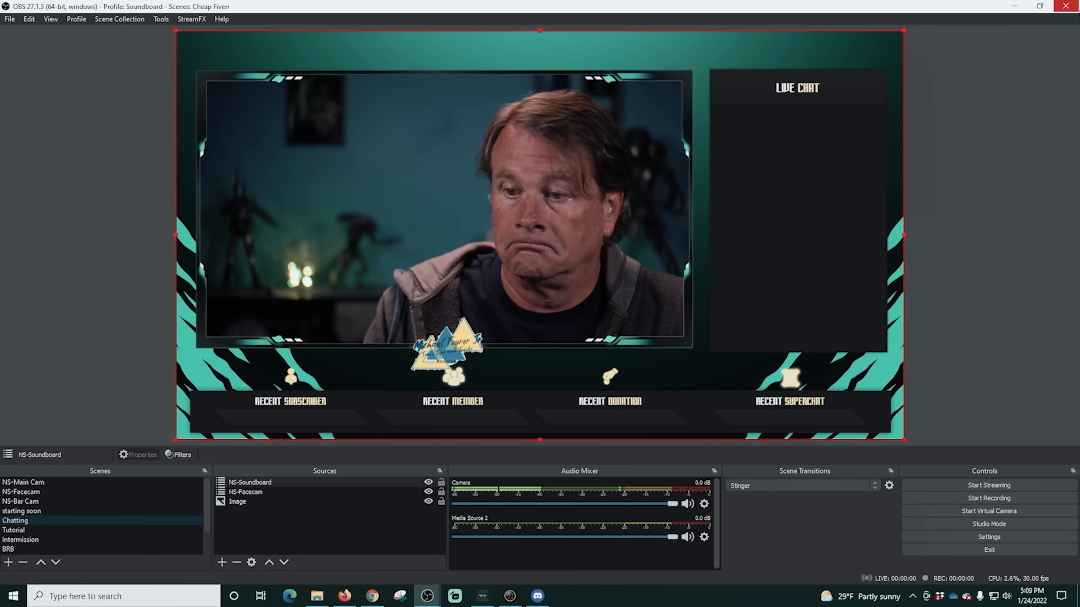
Step: Add the existing NS-Soundboard scene as a visible source in the Tutorial scene
left_click(21, 530)
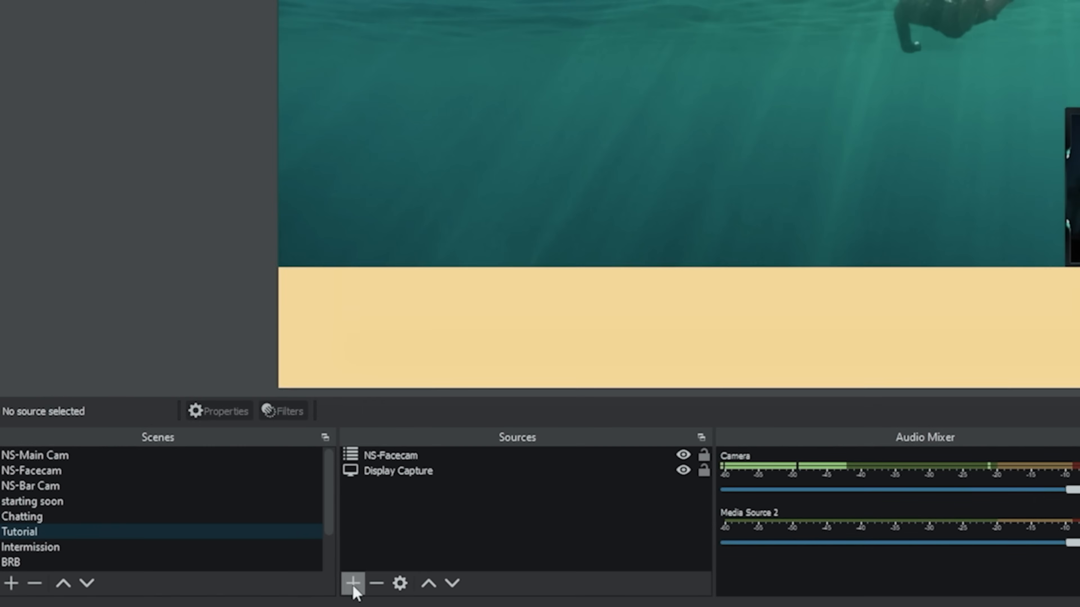
left_click(354, 584)
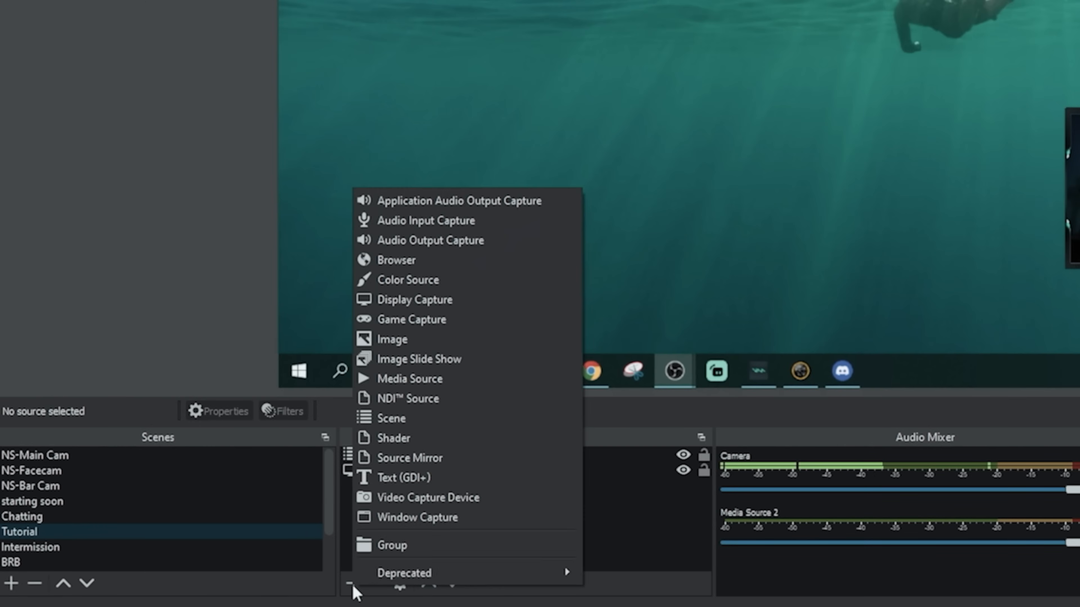
left_click(417, 424)
left_click(749, 212)
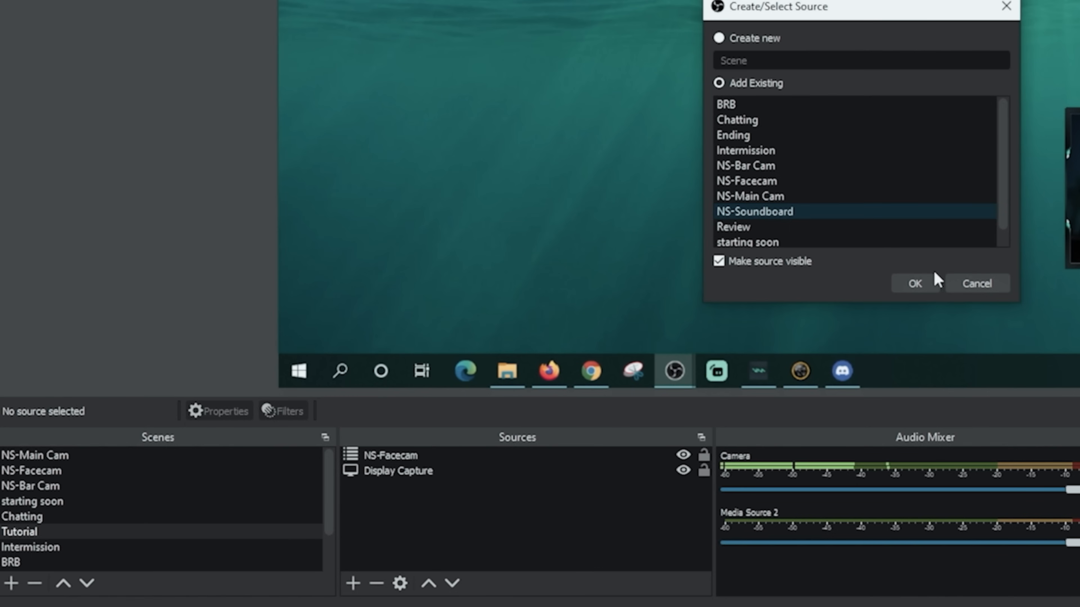
left_click(918, 283)
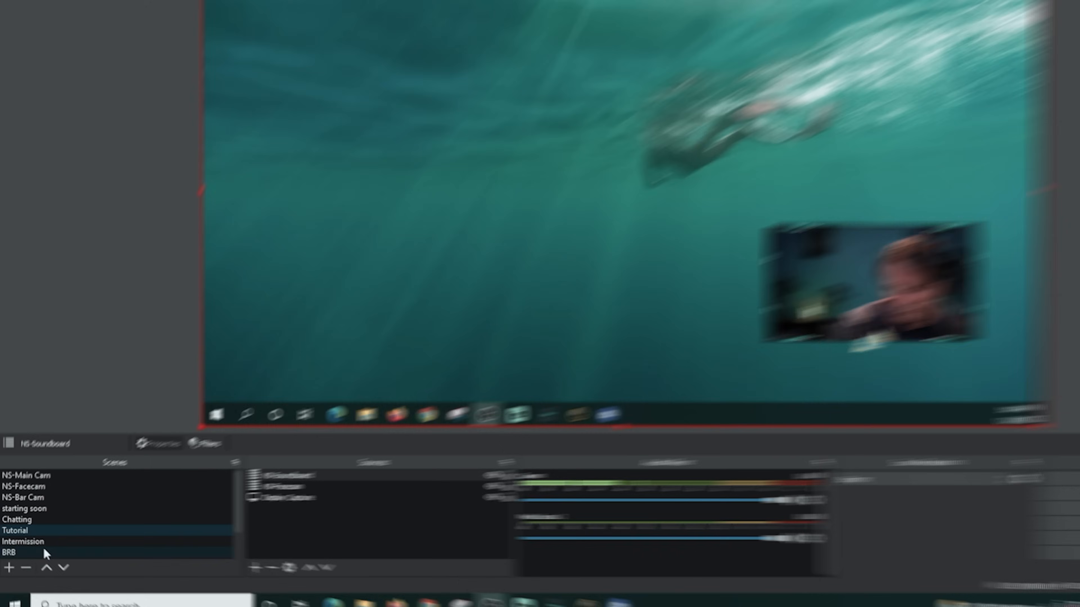
Step: Add the existing NS-Soundboard scene as a source in the Intermission scene
left_click(43, 542)
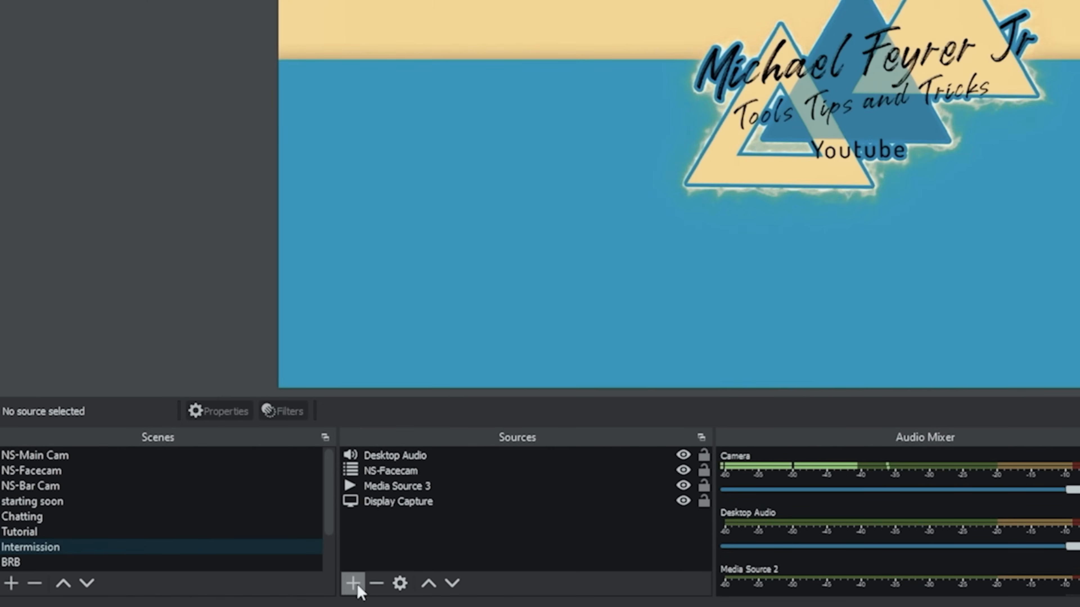
left_click(257, 566)
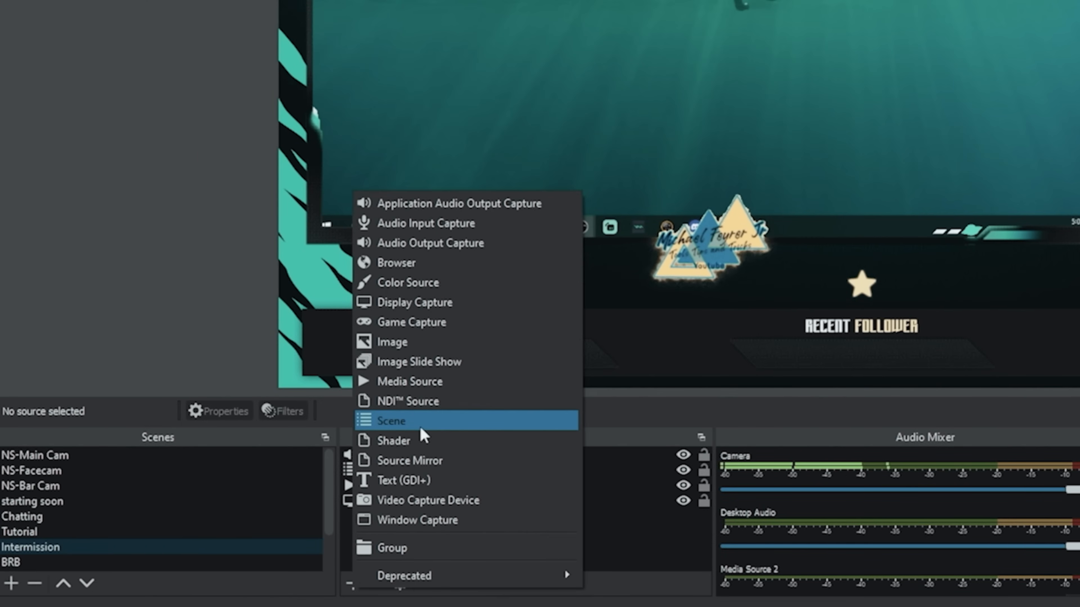
left_click(421, 428)
left_click(757, 197)
left_click(916, 285)
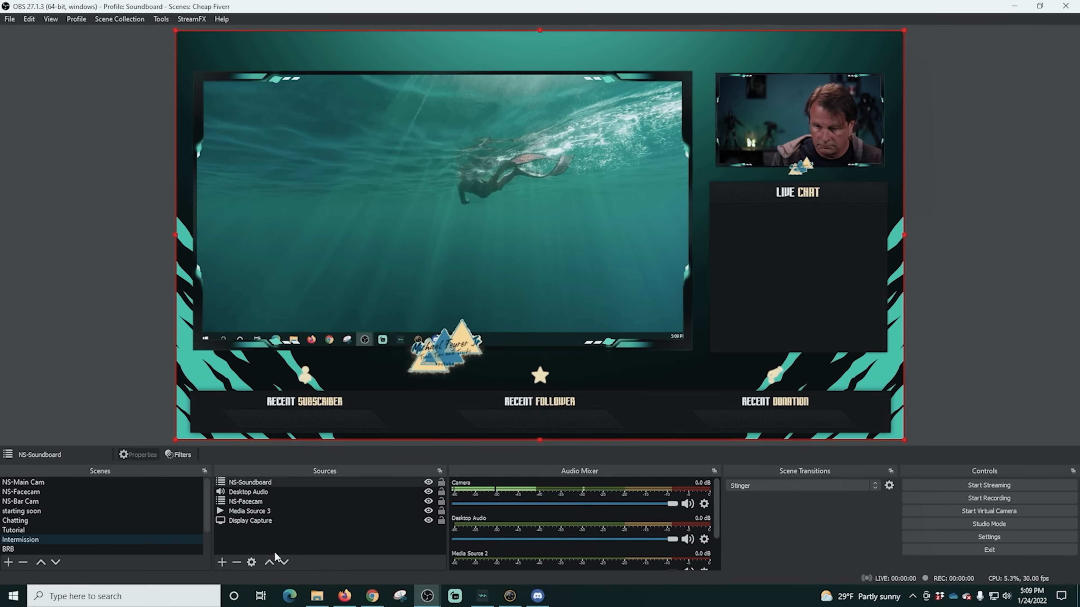
Step: Add the existing NS-Soundboard scene as a source in the Review scene, skipping the BRB and Ending scenes
scroll(106, 524, "down", 1)
left_click(128, 520)
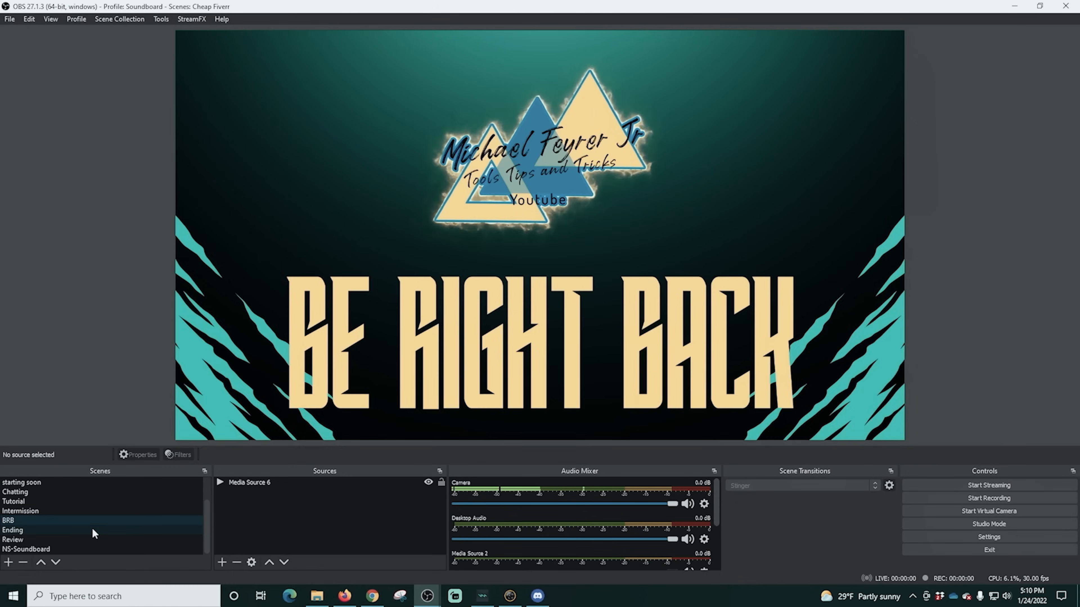
left_click(94, 530)
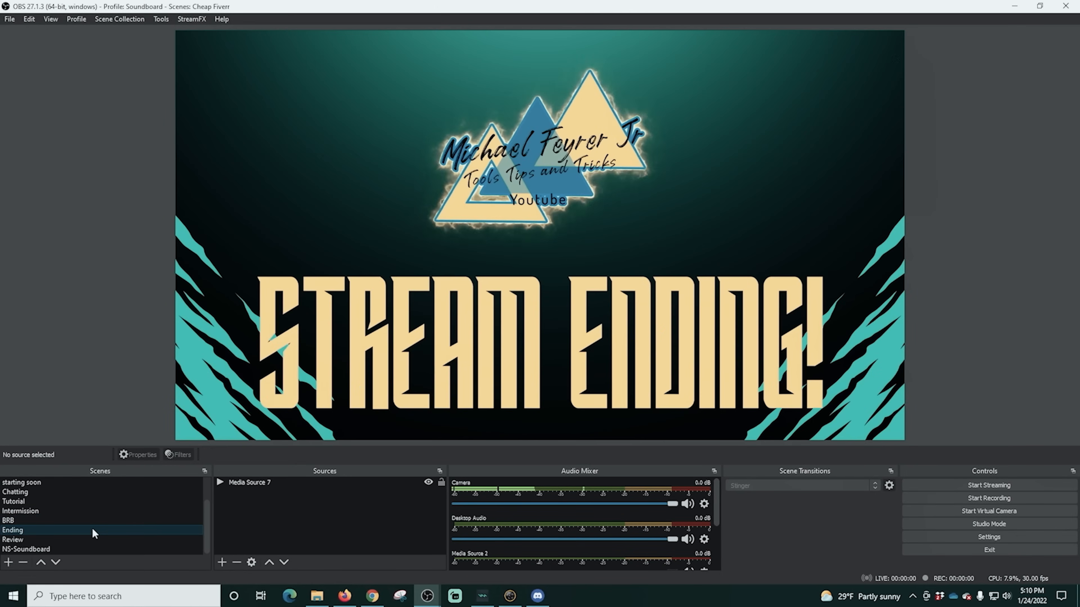
left_click(83, 540)
left_click(298, 511)
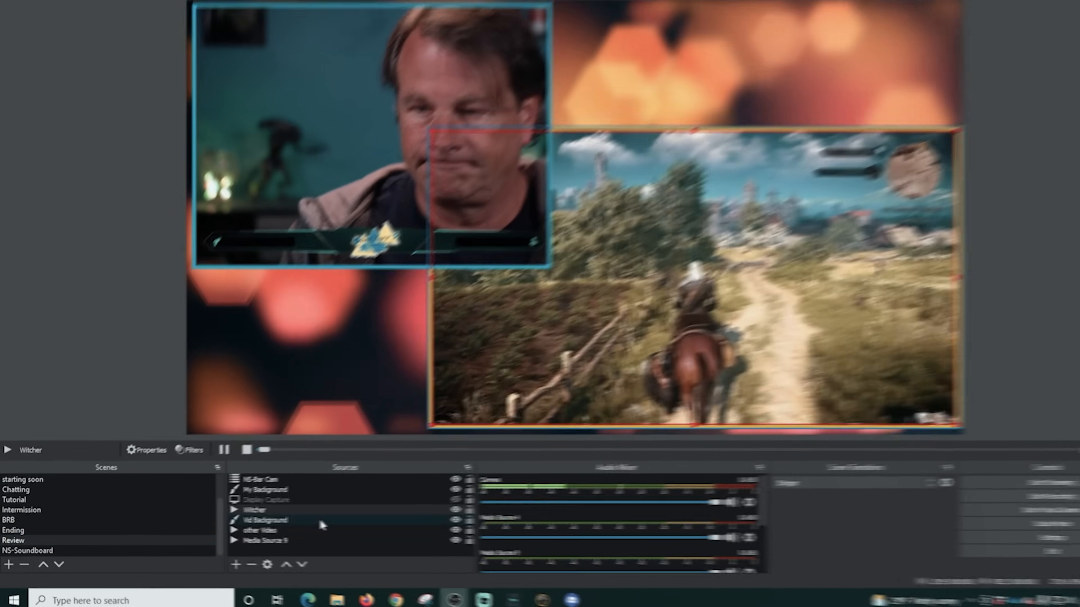
left_click(221, 563)
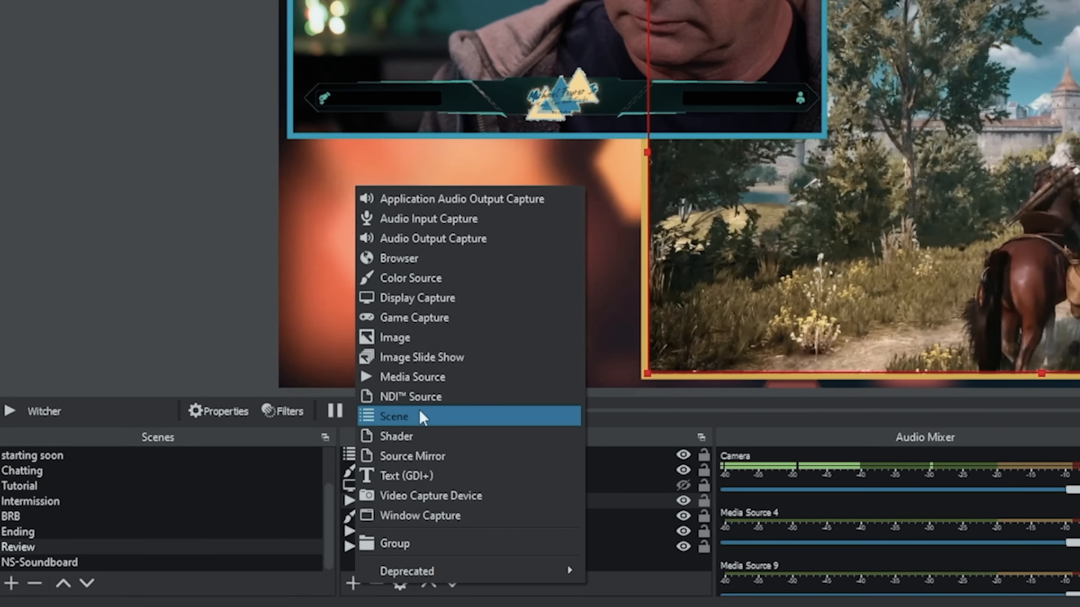
left_click(418, 417)
left_click(914, 283)
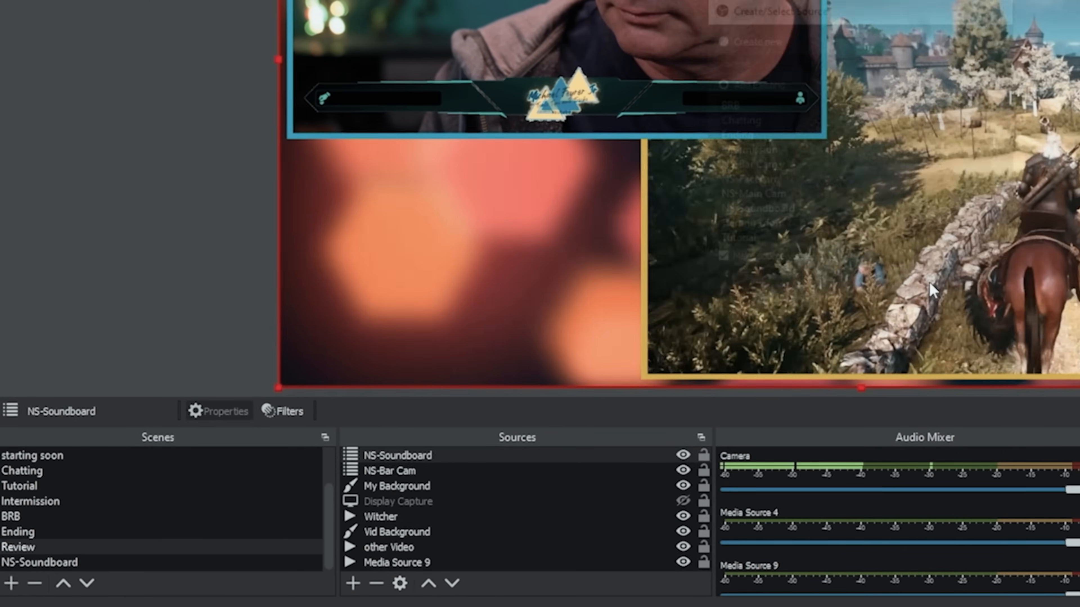